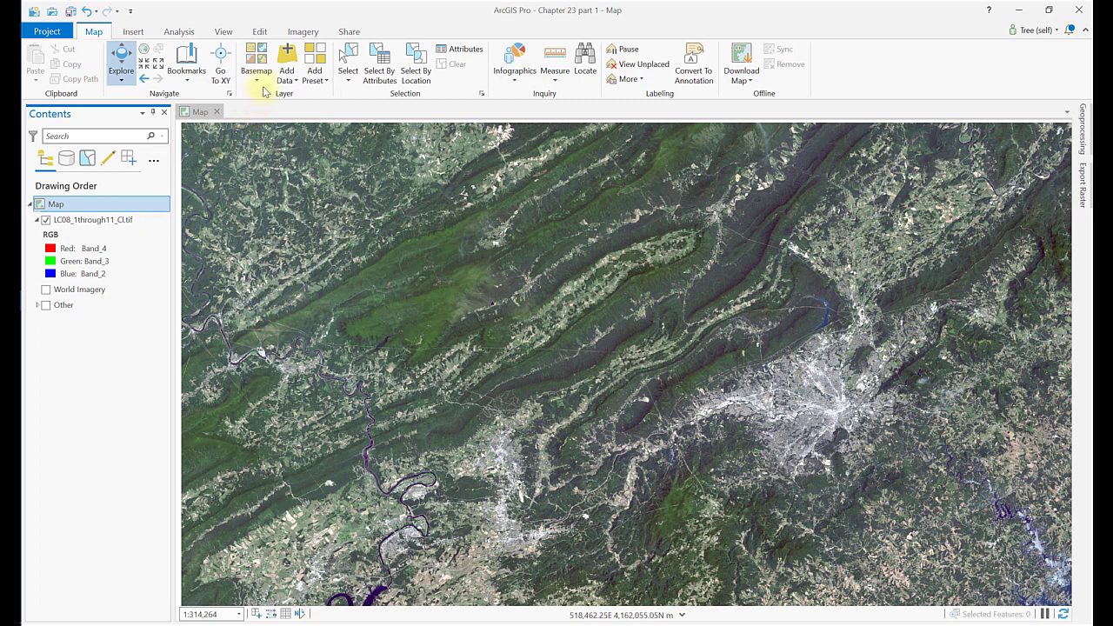
- Add the Ch22TrainingSamples shapefile to the map
{"action": "left_click", "coordinate": [290, 55]}
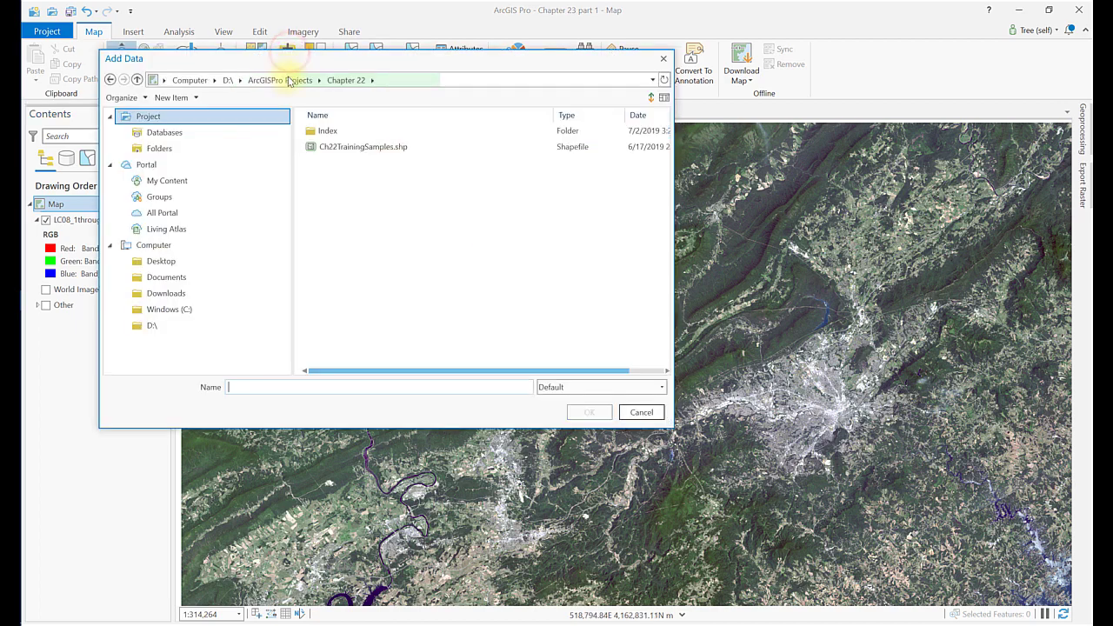
{"action": "left_click", "coordinate": [346, 146]}
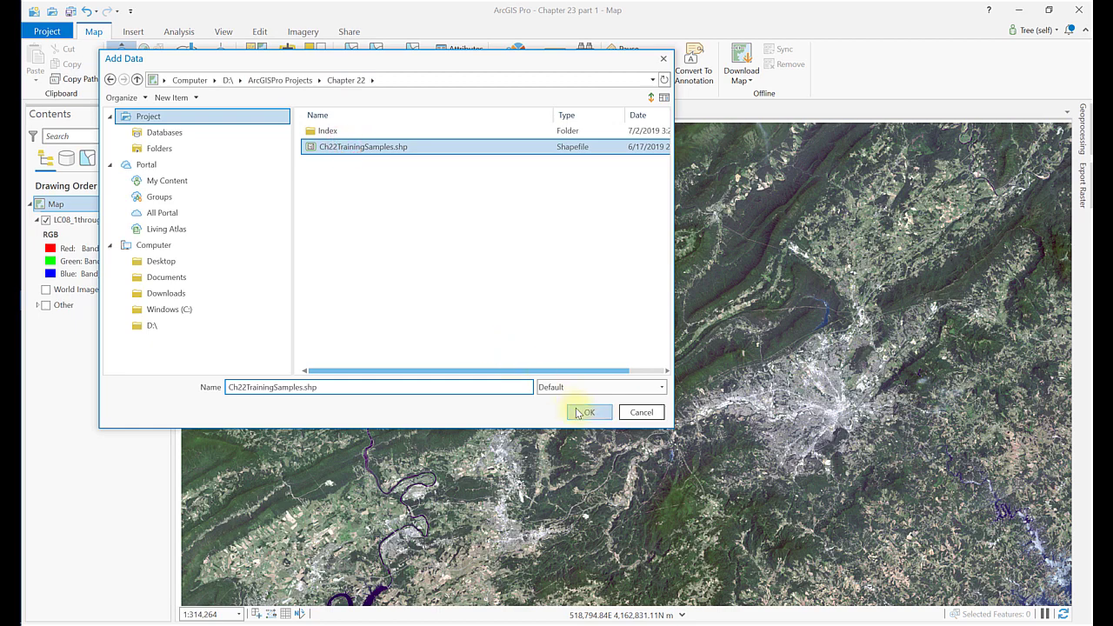
{"action": "left_click", "coordinate": [580, 412]}
- Symbolize Ch22TrainingSamples with Unique Values on Classcode, adding all values
{"action": "left_click", "coordinate": [137, 220]}
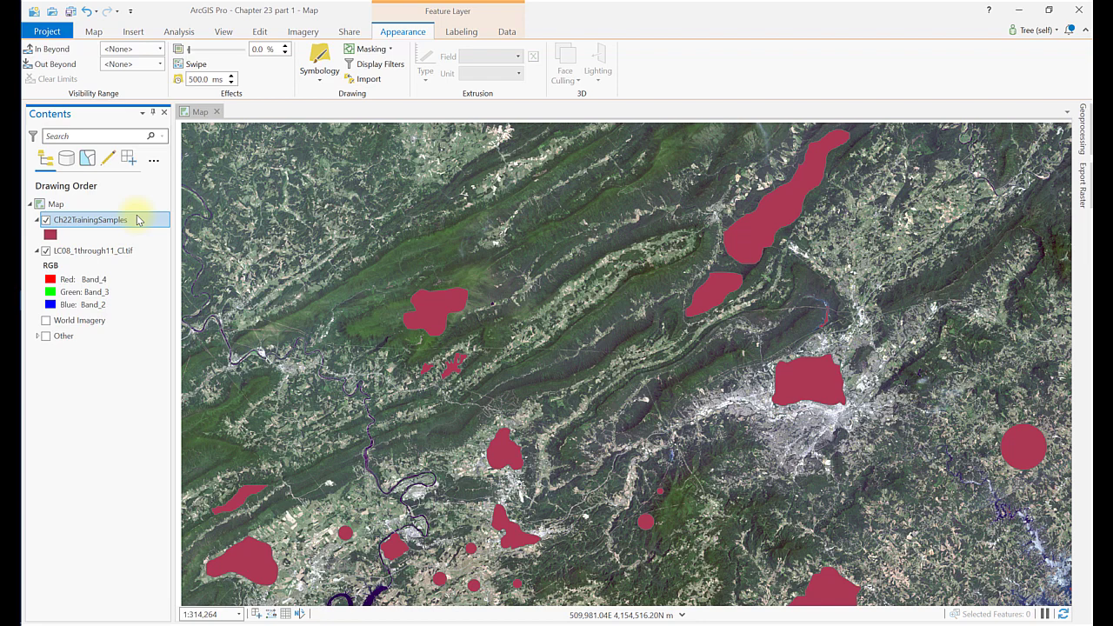
{"action": "left_click", "coordinate": [316, 54]}
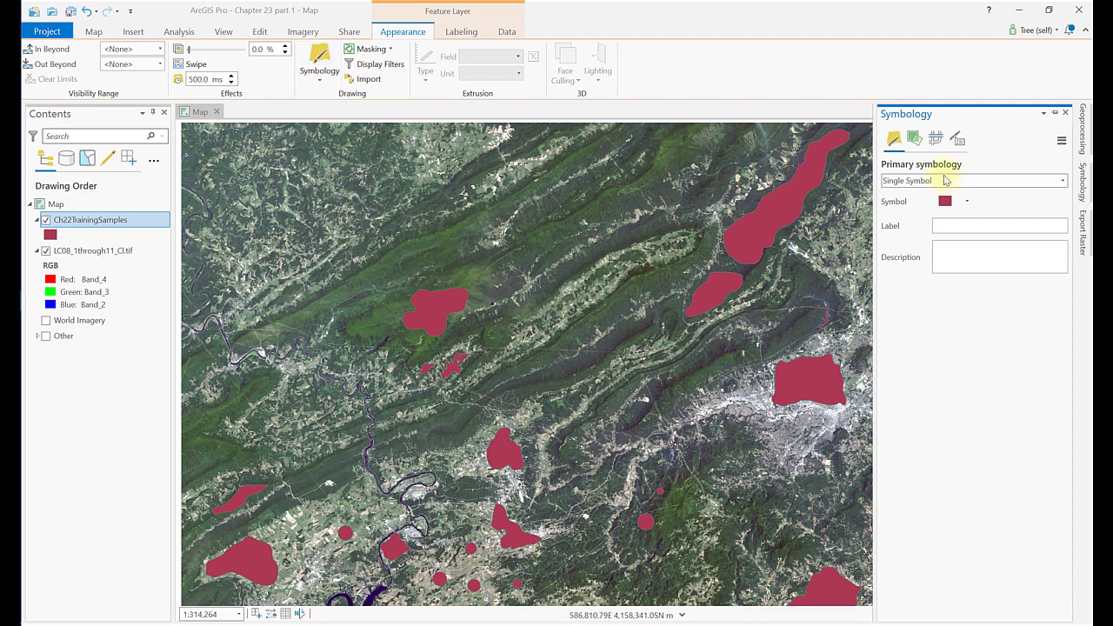
{"action": "left_click", "coordinate": [1060, 181]}
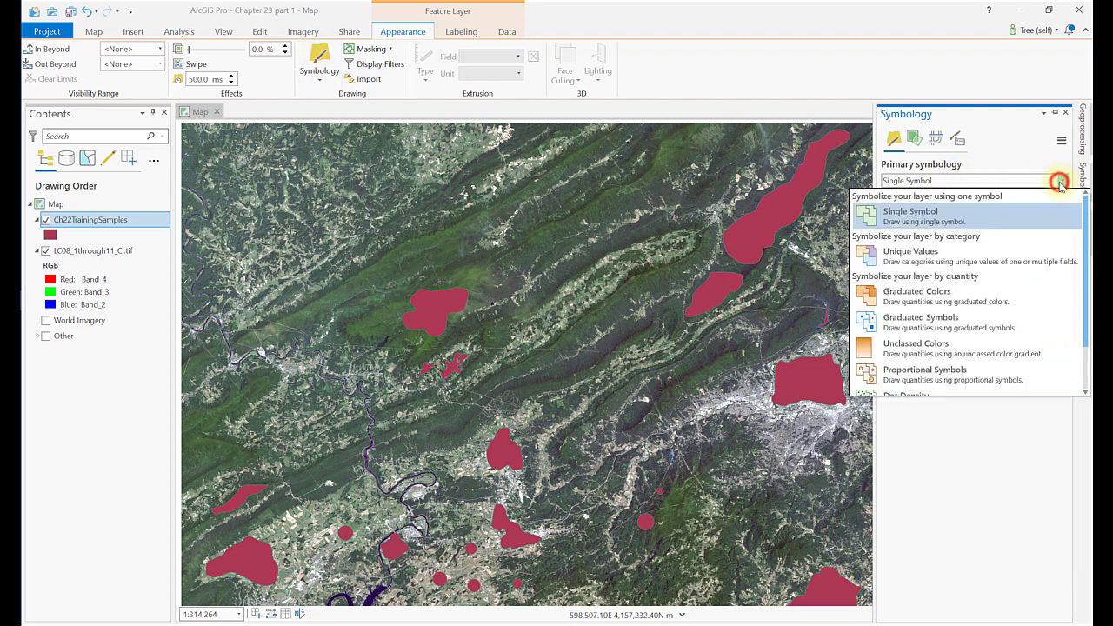
{"action": "left_click", "coordinate": [915, 261]}
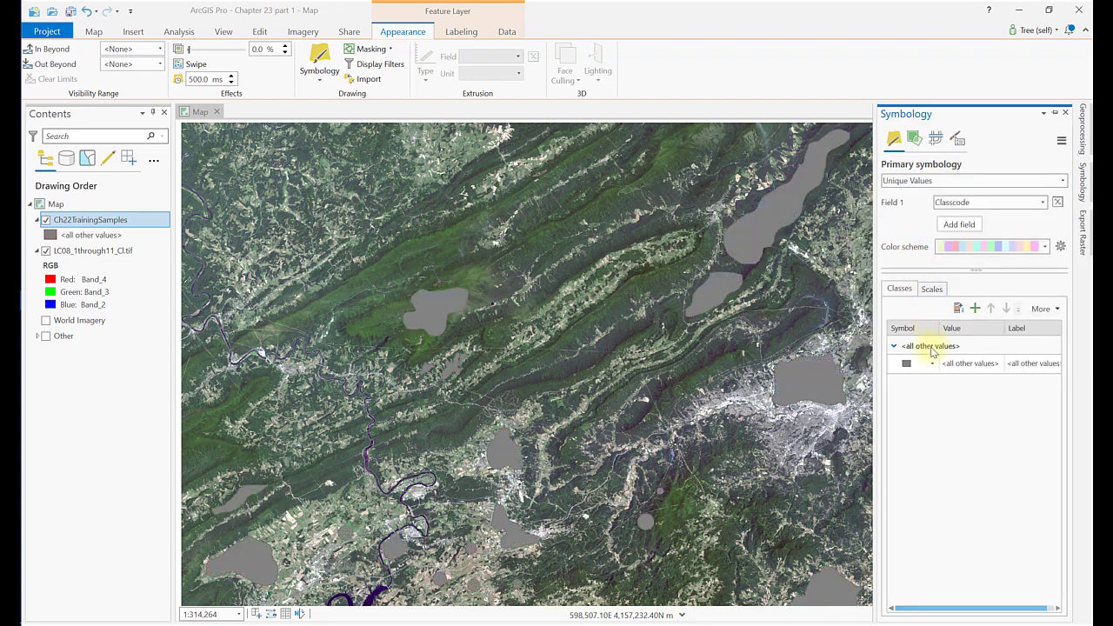
{"action": "left_click", "coordinate": [959, 308]}
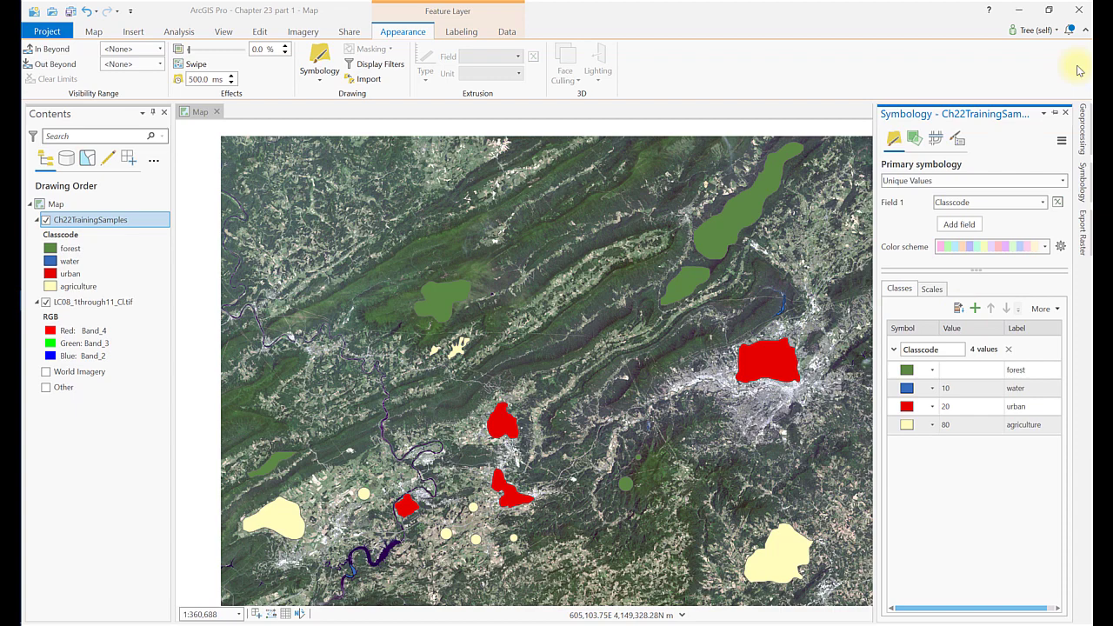
{"action": "left_click", "coordinate": [1067, 113]}
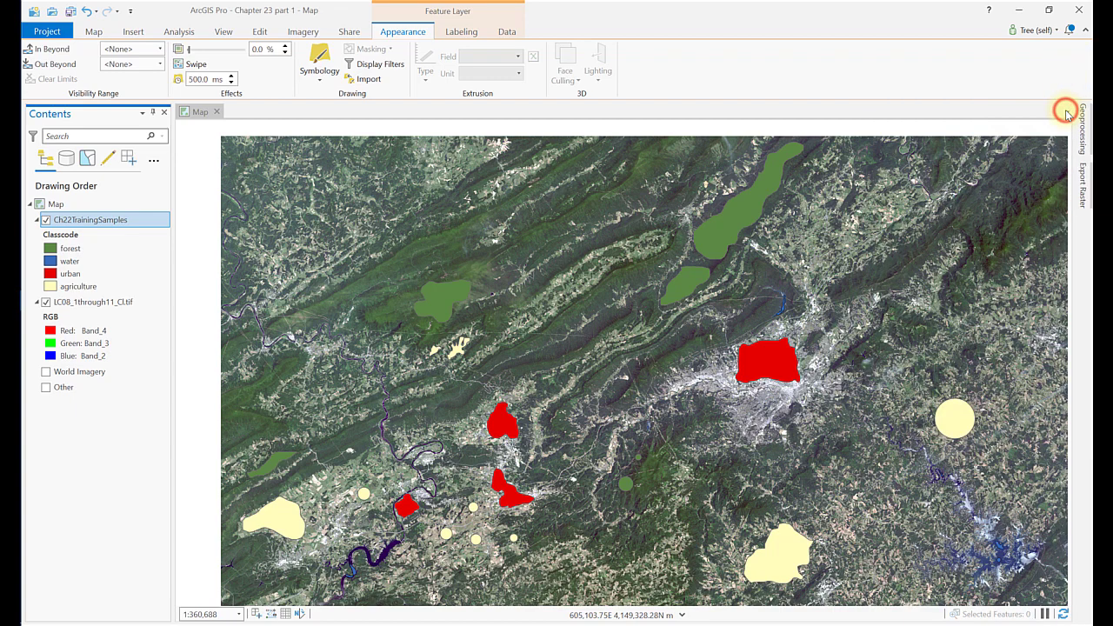
- Open the Training Samples Manager for the LC08 image and load the Chapter22Schema.ecs schema
{"action": "left_click", "coordinate": [98, 304]}
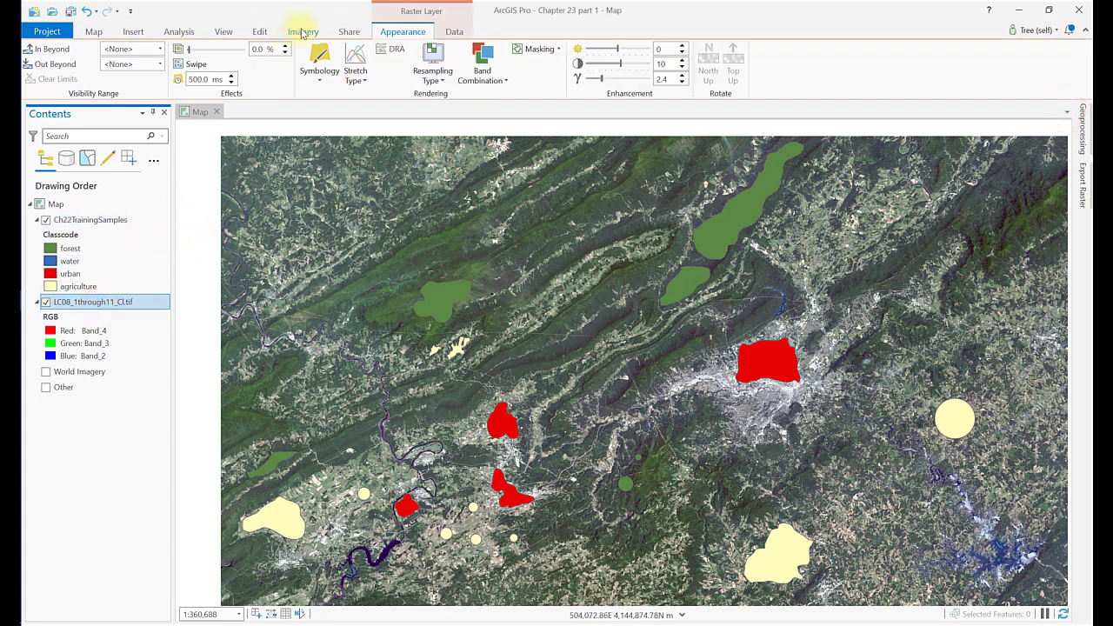
{"action": "left_click", "coordinate": [302, 32]}
{"action": "left_click", "coordinate": [289, 72]}
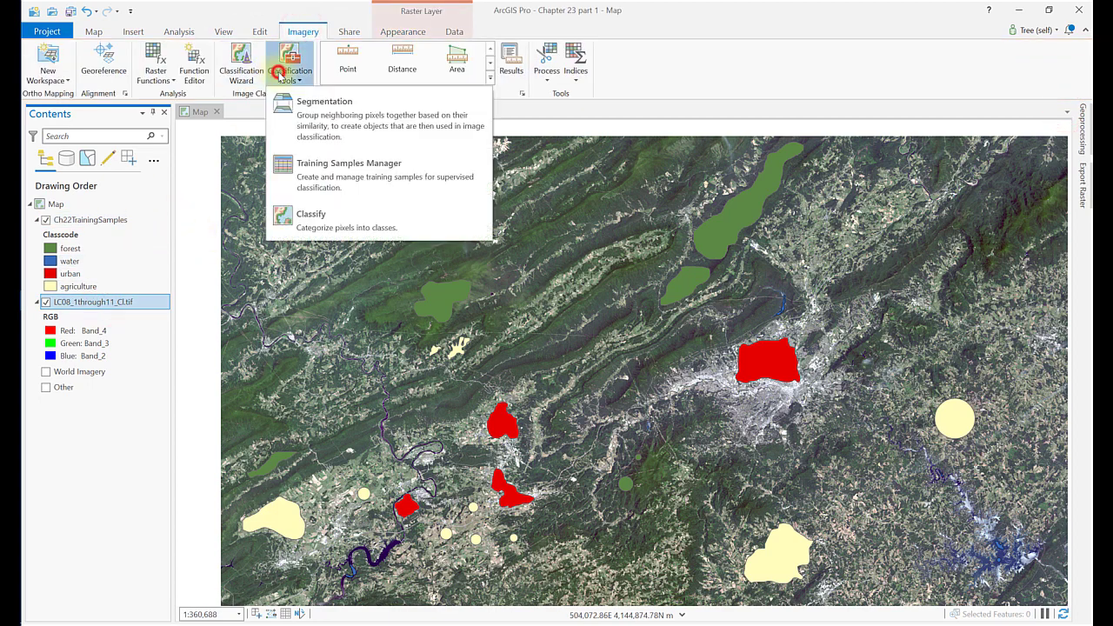
{"action": "left_click", "coordinate": [321, 175]}
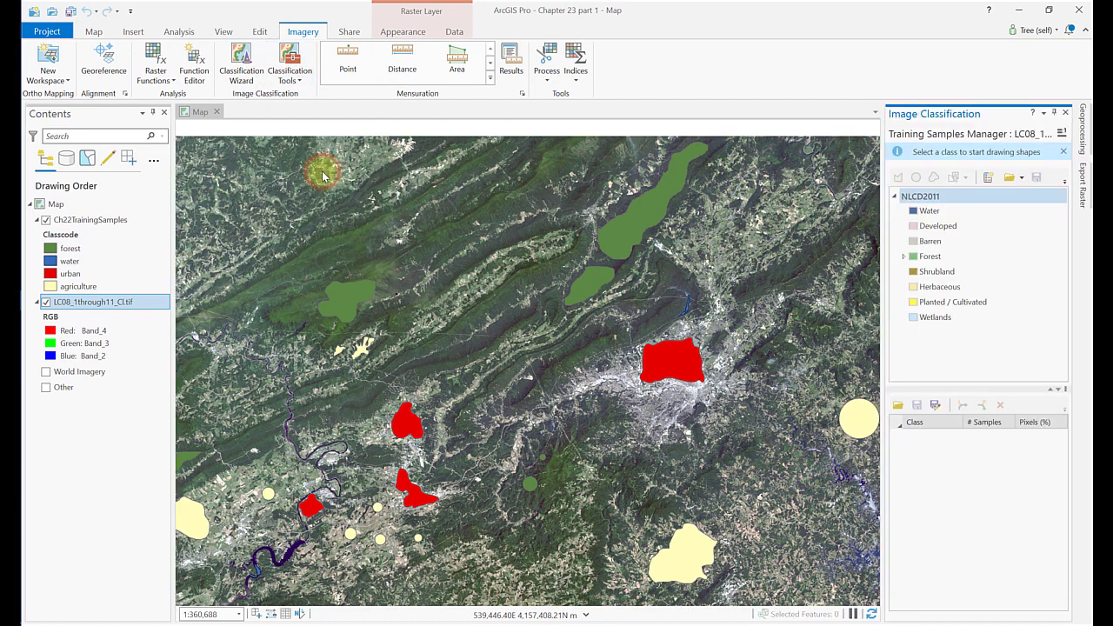
{"action": "left_click", "coordinate": [1018, 177]}
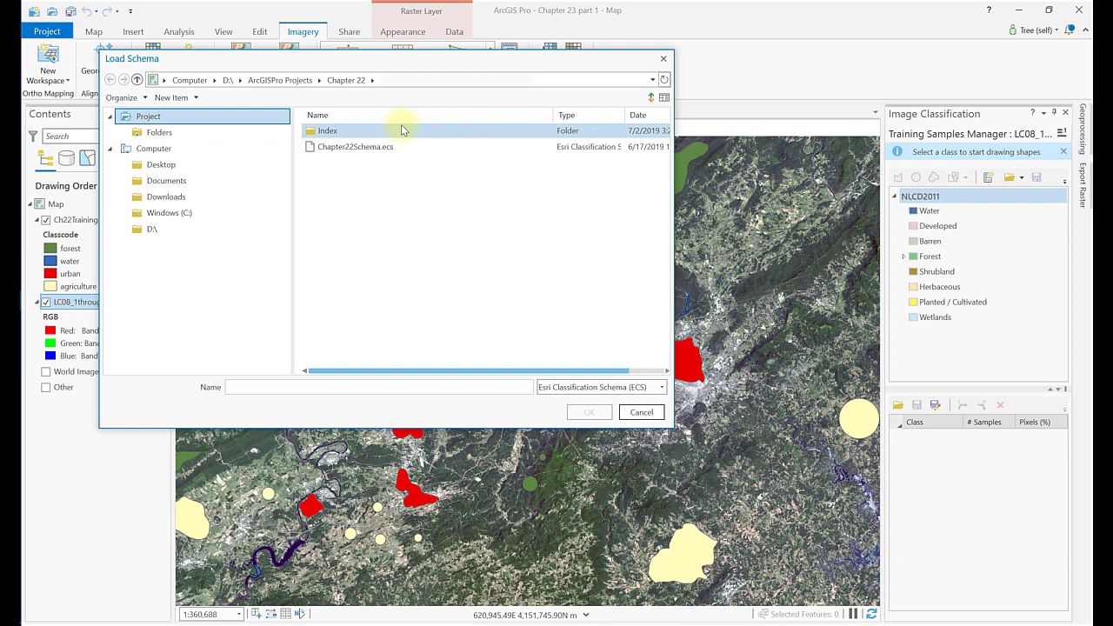
{"action": "left_click", "coordinate": [345, 146]}
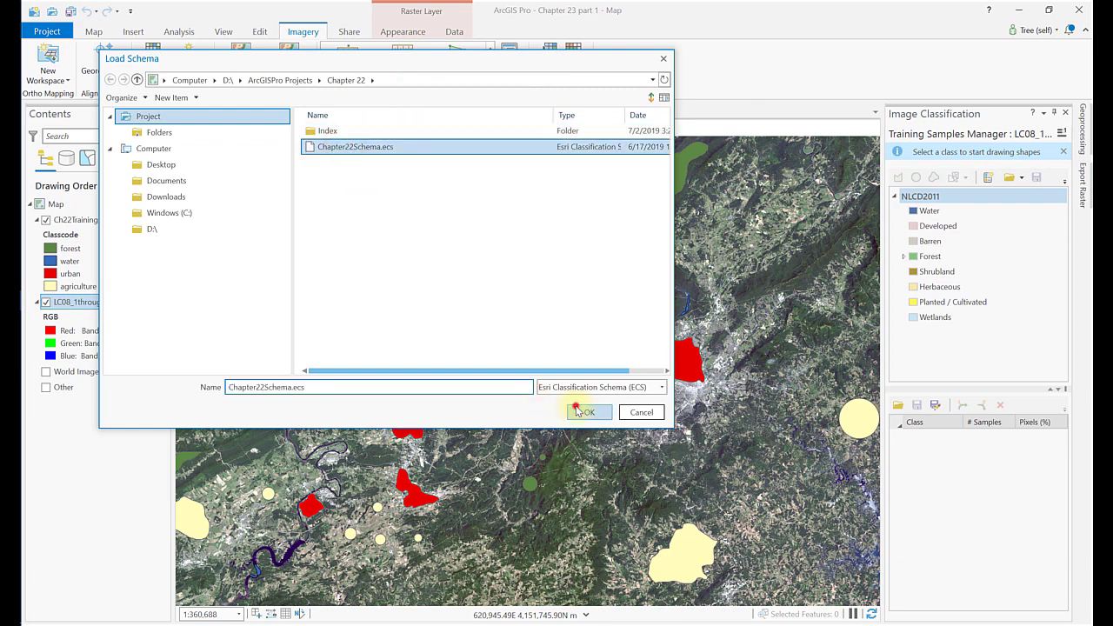
{"action": "left_click", "coordinate": [577, 410]}
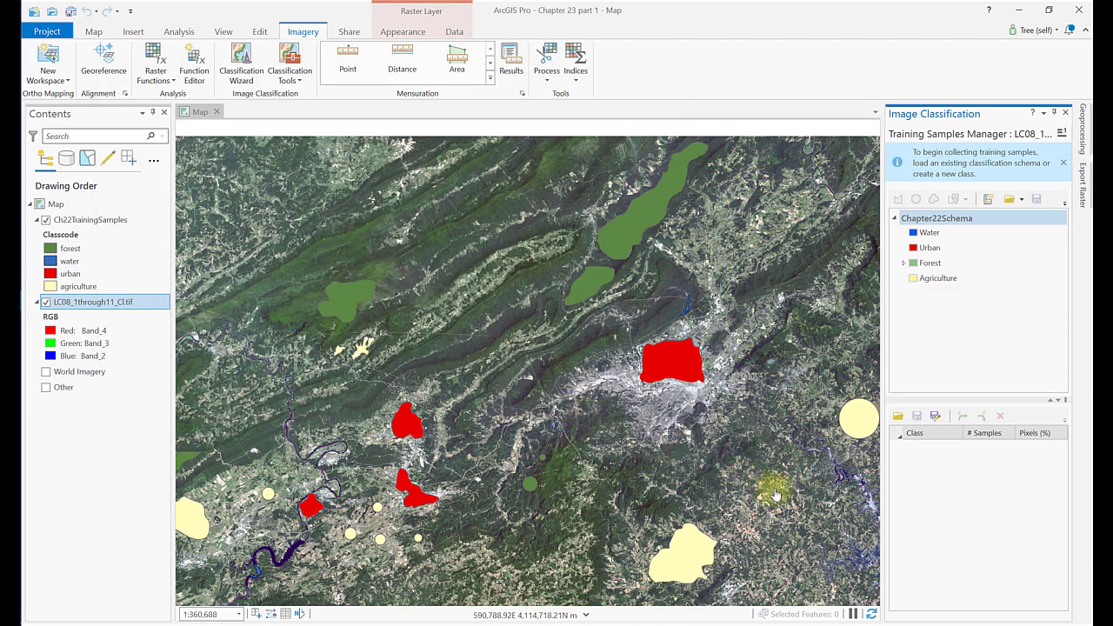
- Load Ch22TrainingSamples.shp as training samples and enlarge the samples table
{"action": "left_click", "coordinate": [898, 417]}
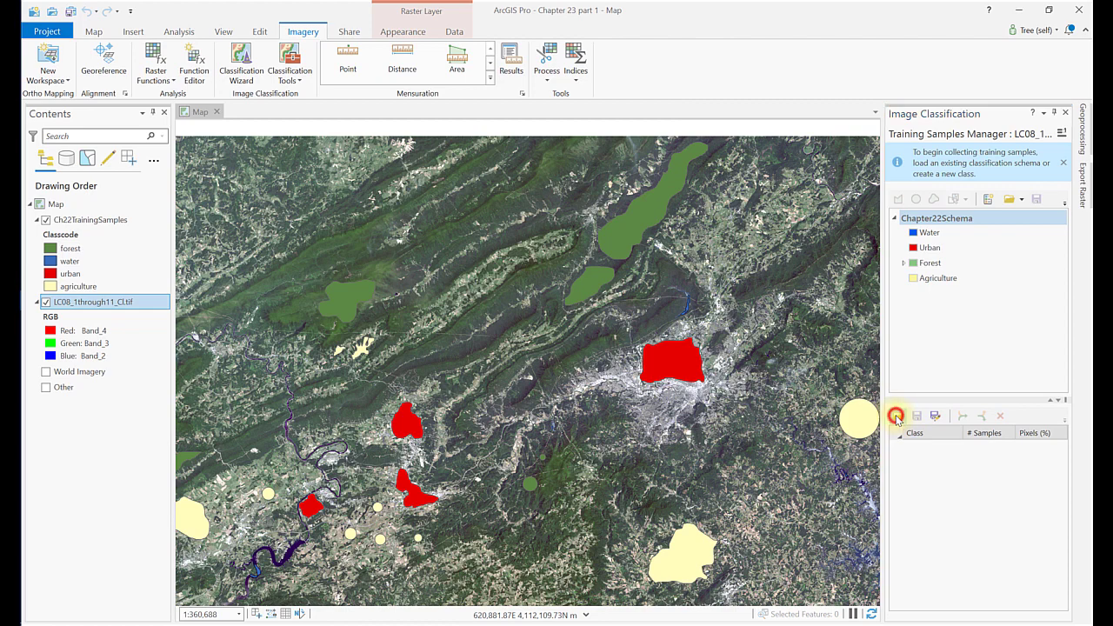
{"action": "left_click", "coordinate": [408, 151]}
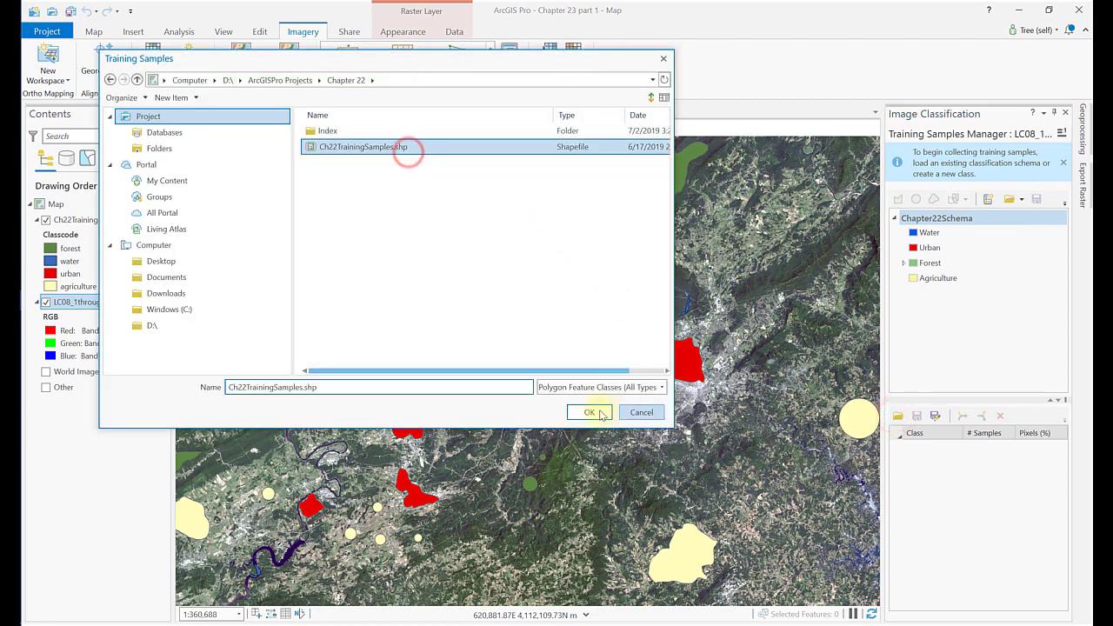
{"action": "double_click", "coordinate": [408, 148]}
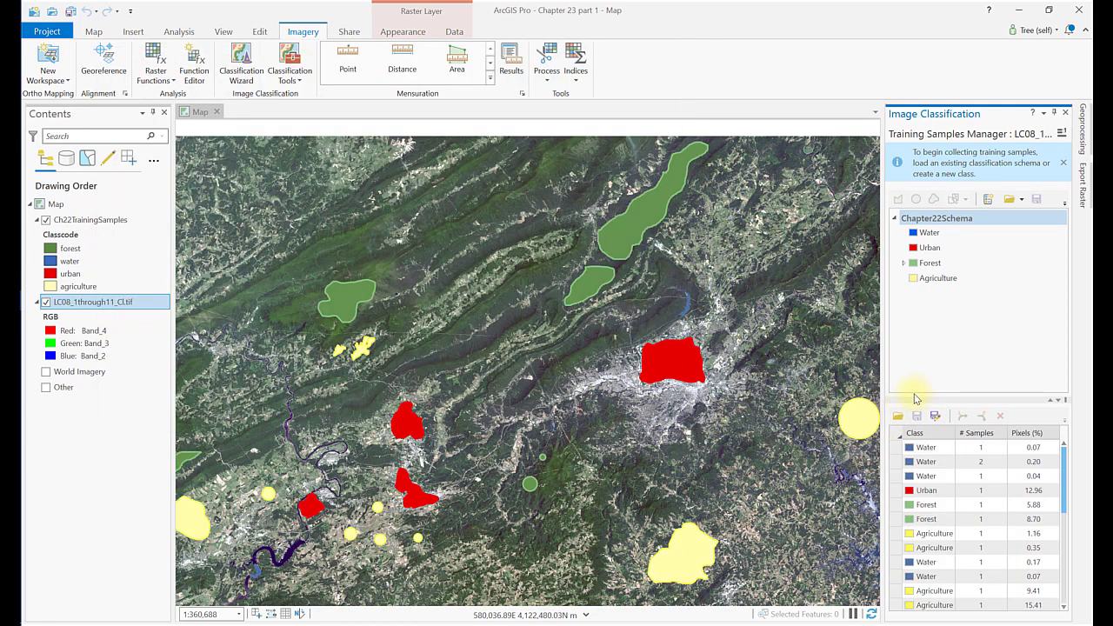
{"action": "left_click_drag", "start_coordinate": [913, 399], "coordinate": [927, 306]}
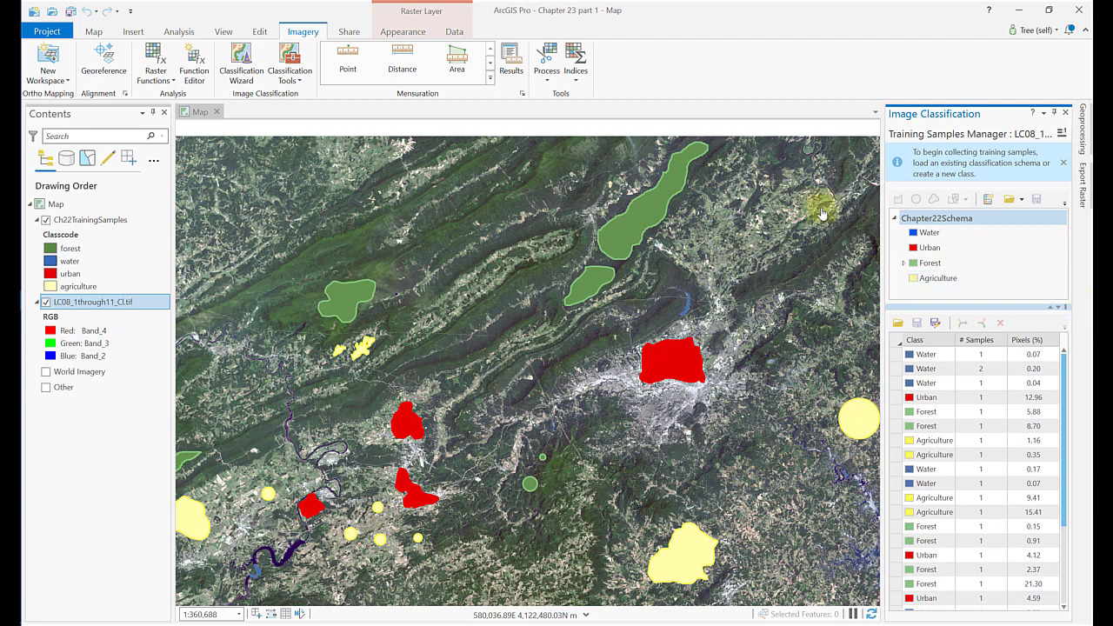
- Create a Spectral Profile chart from the Raster Layer Data tools for the LC08 image
{"action": "left_click", "coordinate": [447, 35]}
{"action": "left_click", "coordinate": [185, 79]}
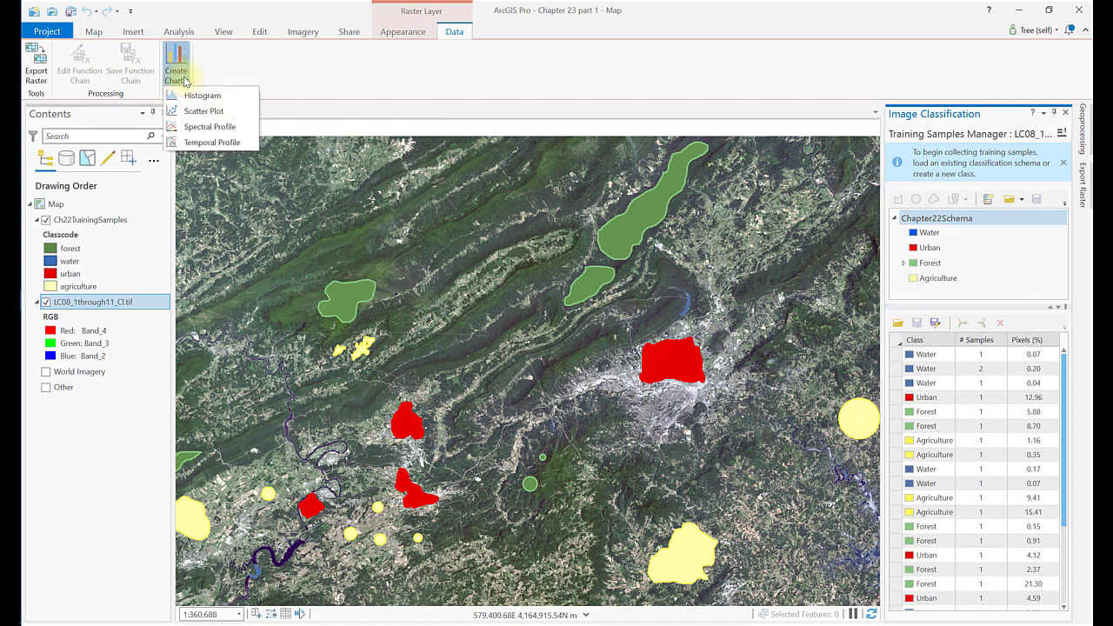
{"action": "left_click", "coordinate": [207, 127]}
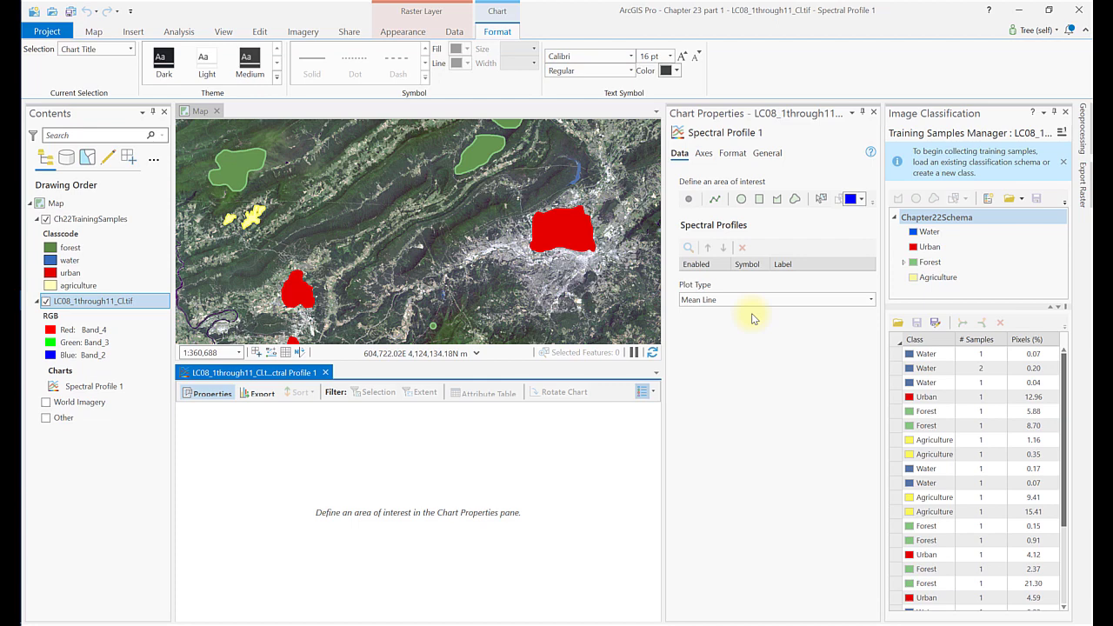
- Use the Feature Selector to plot Profile_1 from the 12.96 percent urban training polygon
{"action": "left_click", "coordinate": [821, 199]}
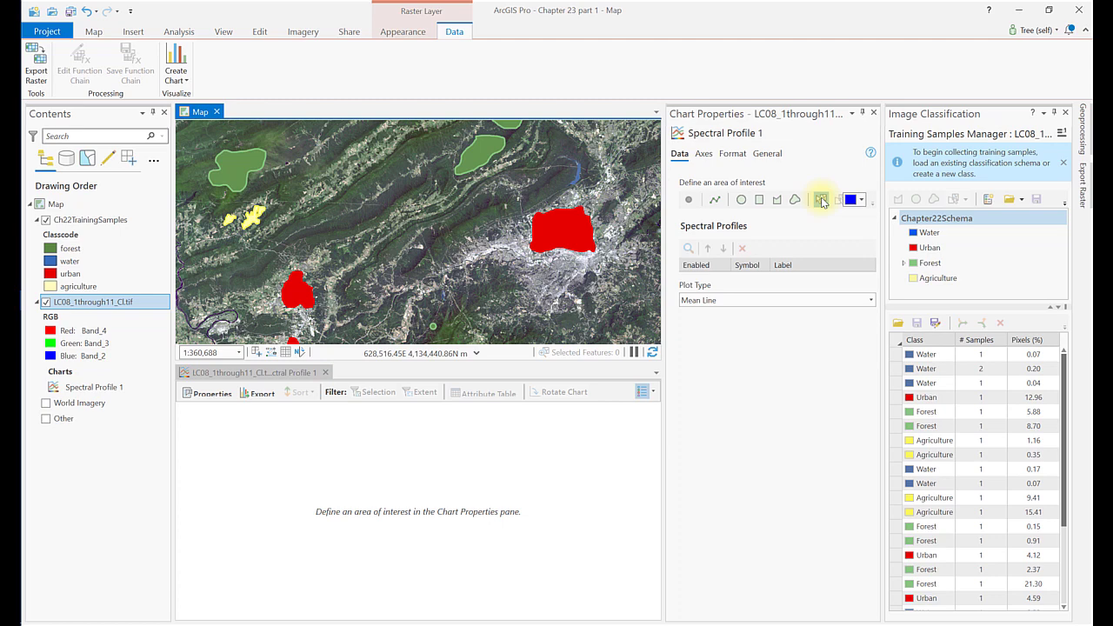
{"action": "left_click", "coordinate": [821, 201]}
{"action": "left_click", "coordinate": [978, 135]}
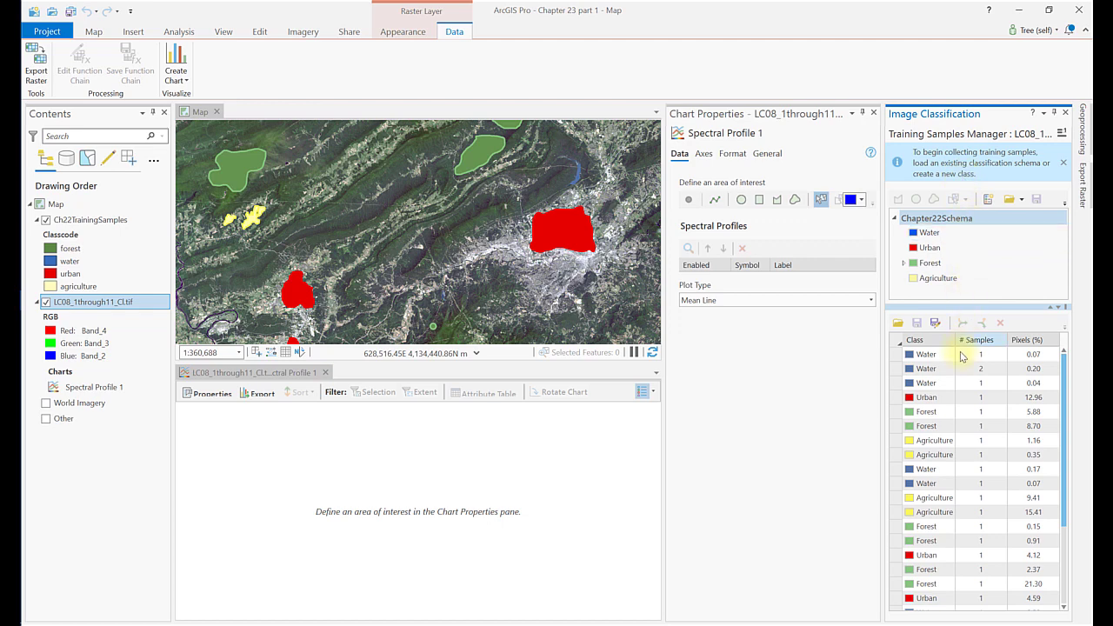
{"action": "left_click", "coordinate": [939, 399]}
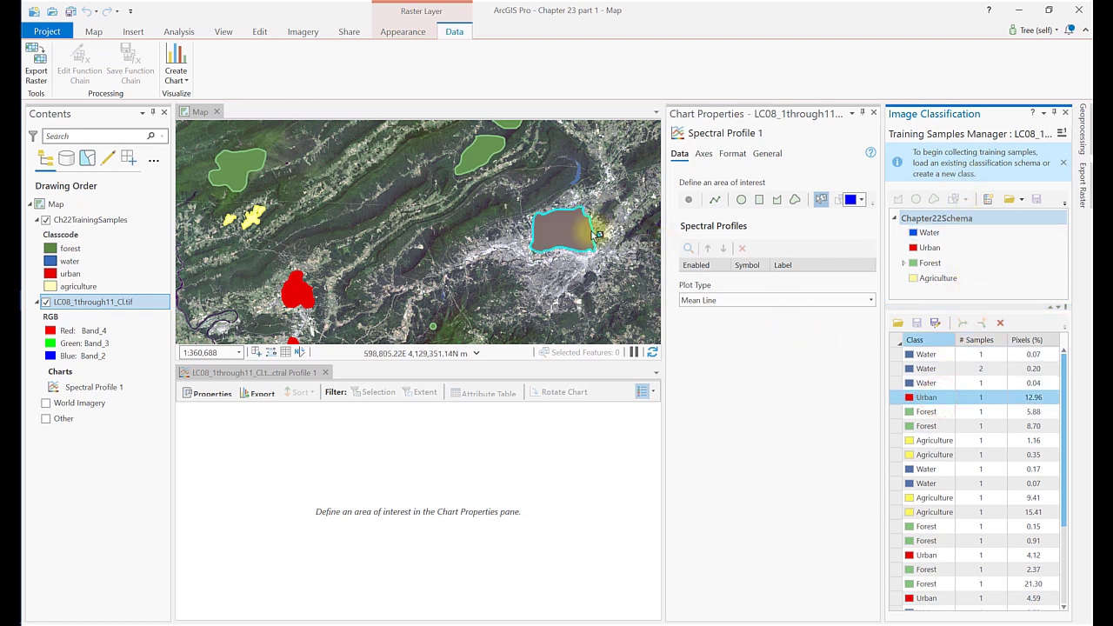
{"action": "left_click", "coordinate": [563, 235]}
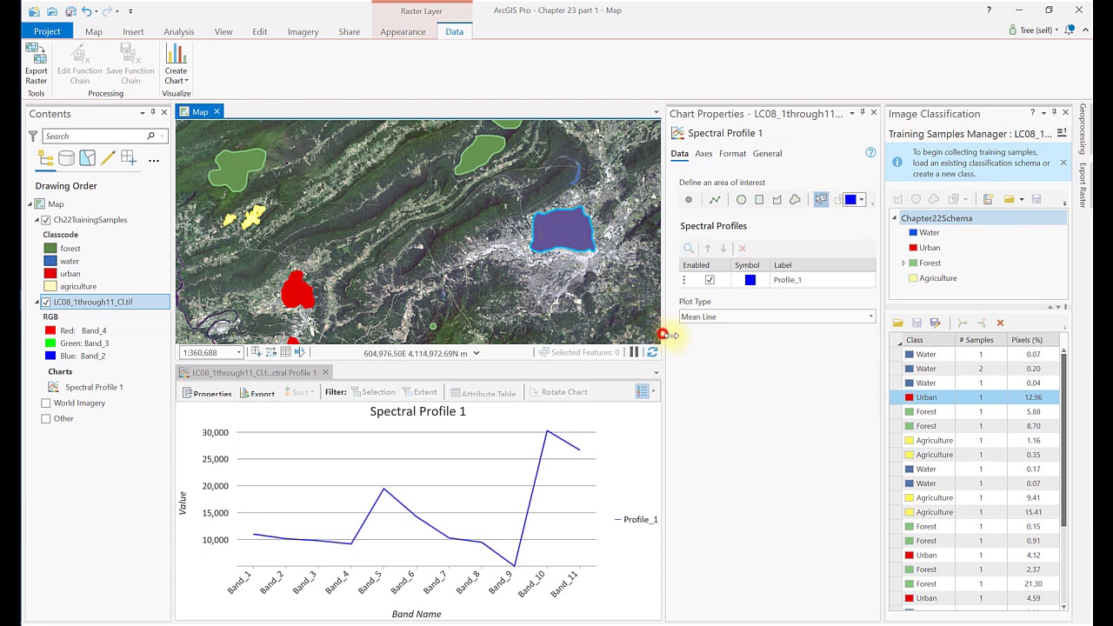
- Resize the map and chart panes so the chart and its settings have more room
{"action": "left_click_drag", "start_coordinate": [663, 338], "coordinate": [693, 344]}
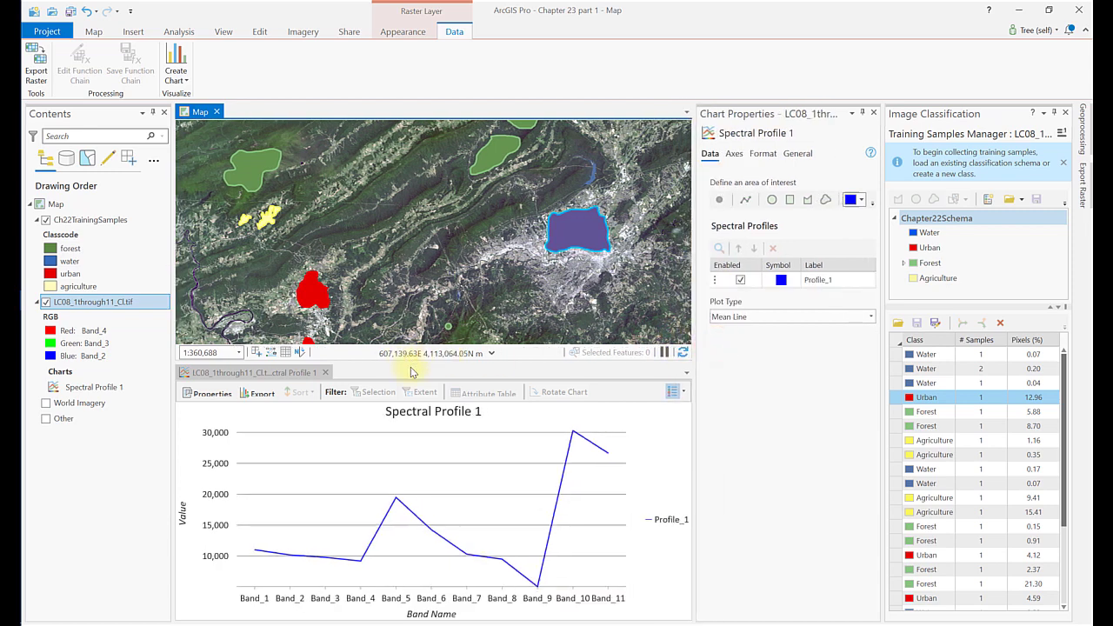
{"action": "left_click", "coordinate": [300, 354]}
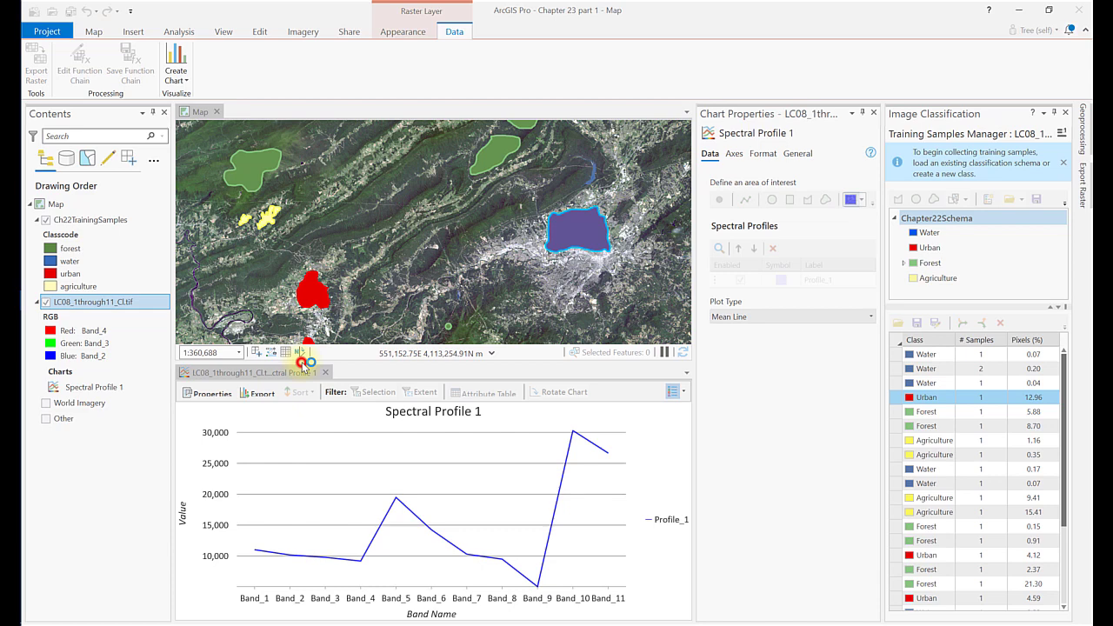
{"action": "left_click_drag", "start_coordinate": [300, 363], "coordinate": [305, 275]}
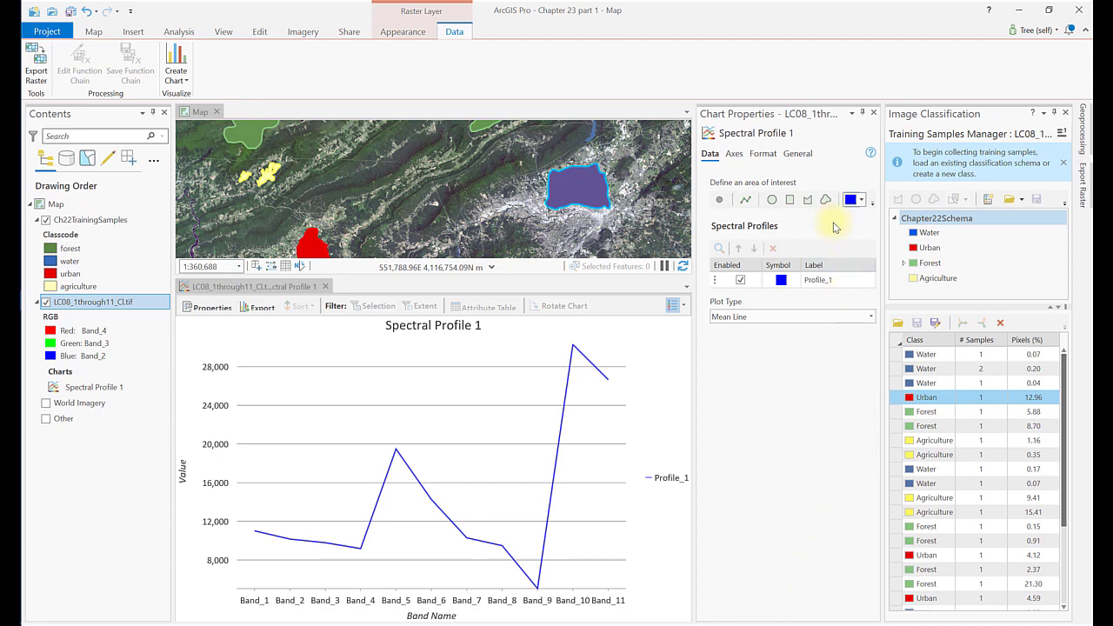
{"action": "left_click_drag", "start_coordinate": [693, 403], "coordinate": [660, 399]}
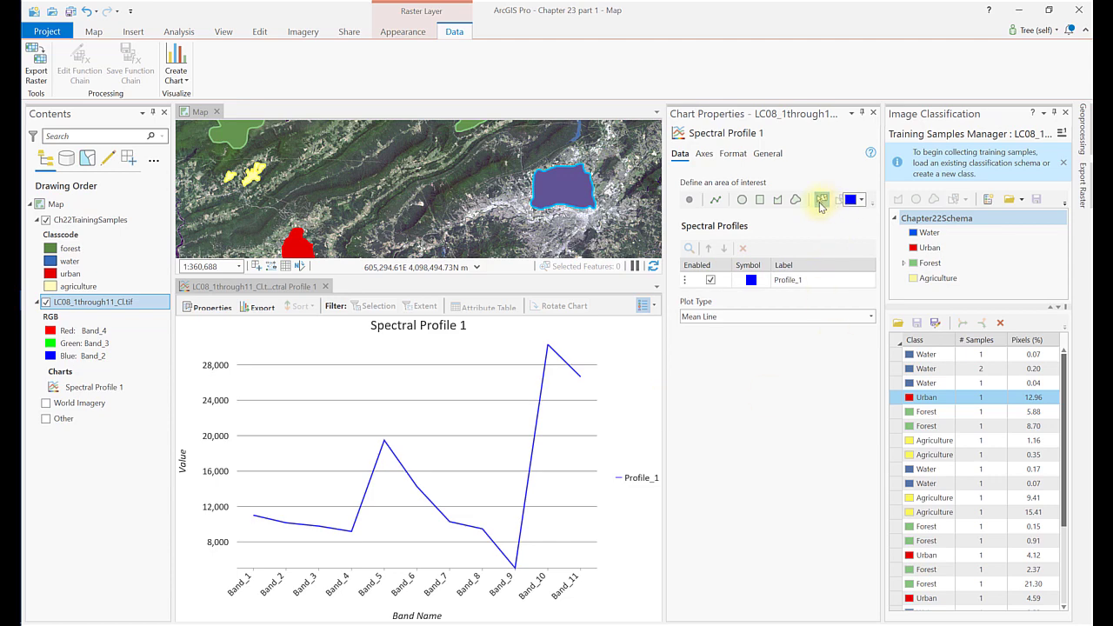
- Add the Urban 4.12, 4.59 and 2.03 samples as further spectral profiles
{"action": "left_click", "coordinate": [820, 202]}
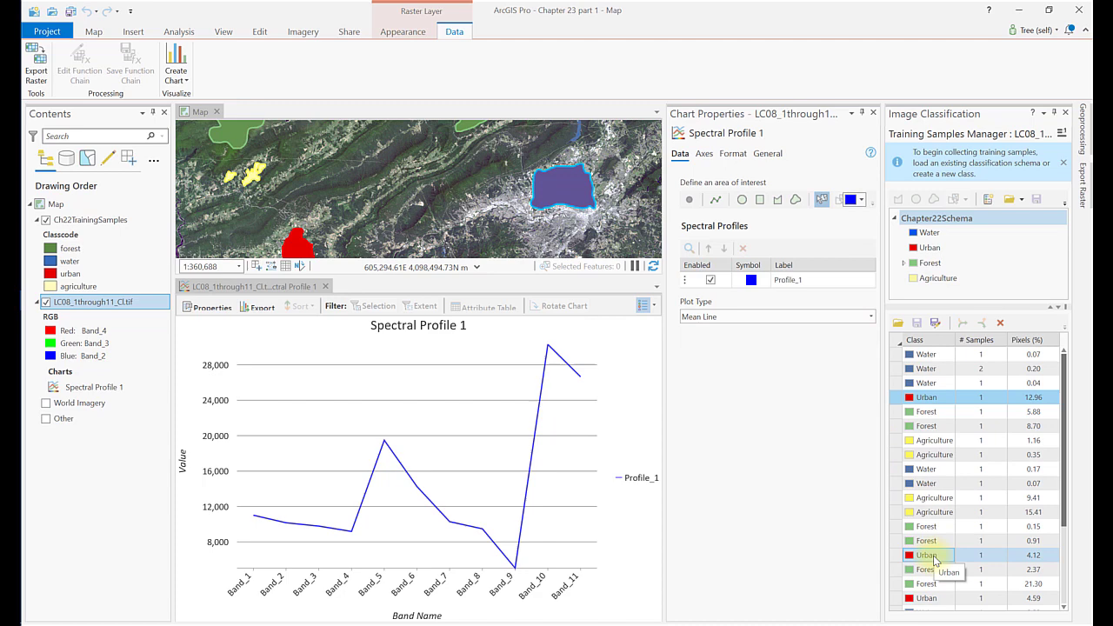
{"action": "double_click", "coordinate": [927, 555]}
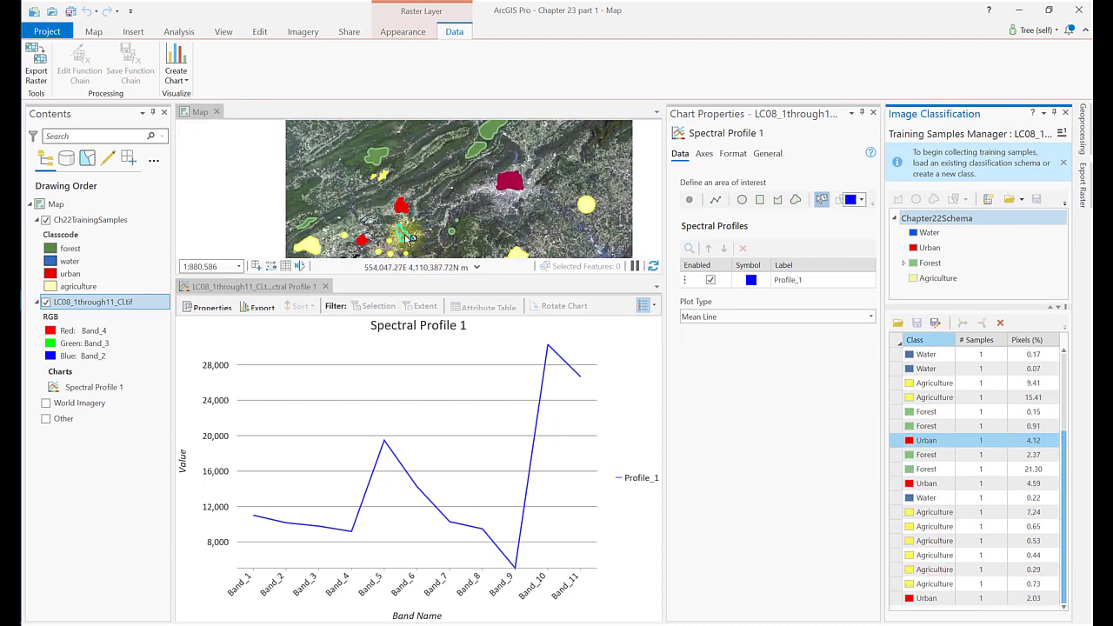
{"action": "left_click_drag", "start_coordinate": [409, 238], "coordinate": [401, 233]}
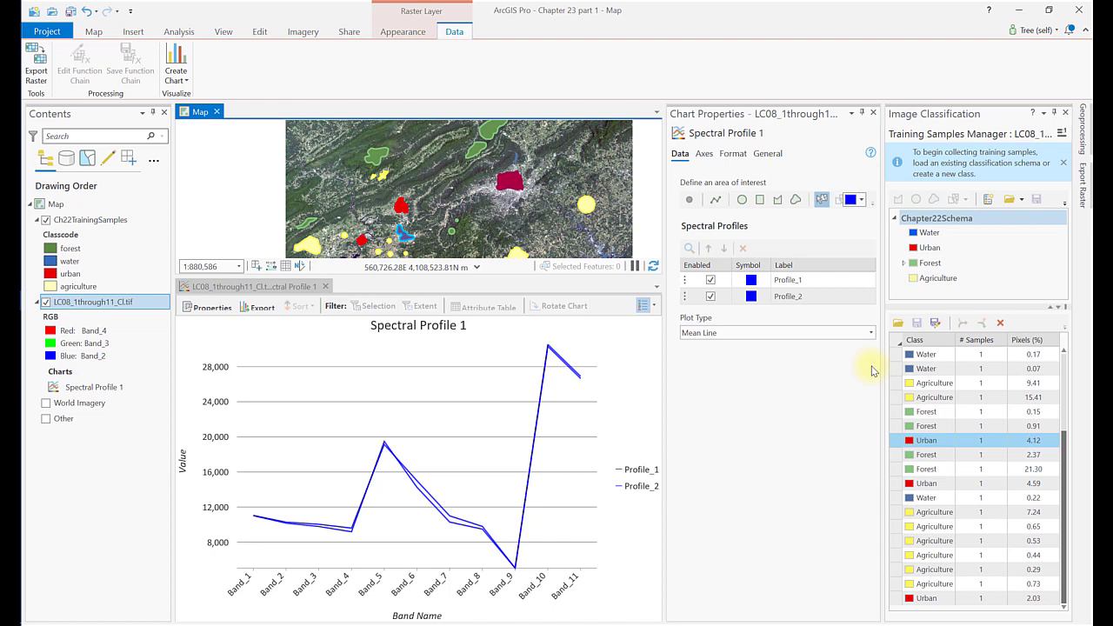
{"action": "left_click", "coordinate": [821, 200]}
{"action": "left_click", "coordinate": [920, 482]}
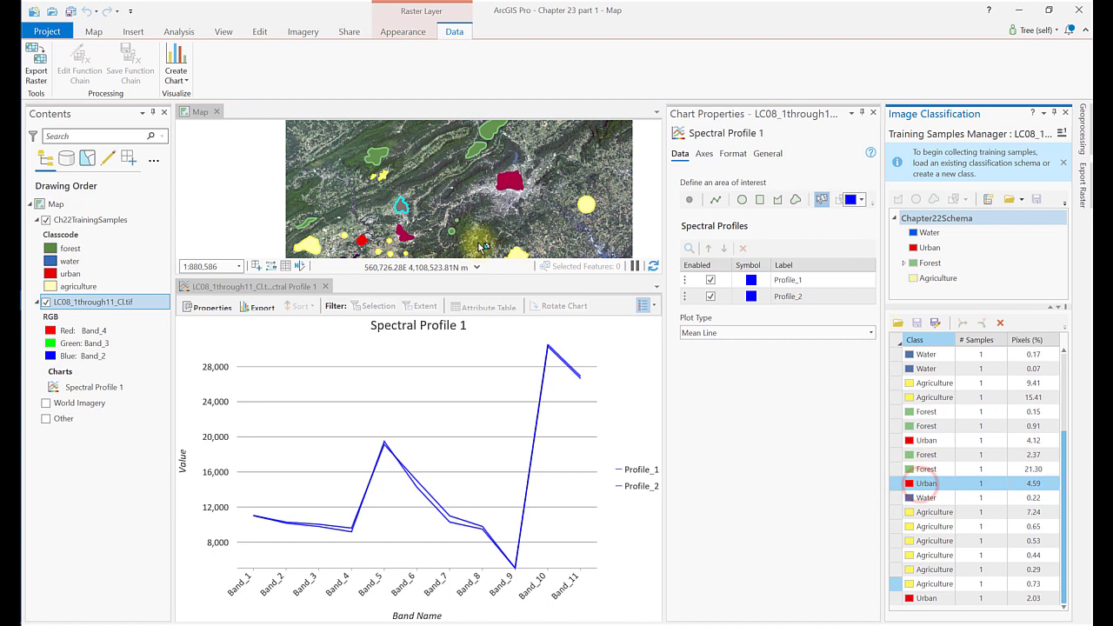
{"action": "left_click_drag", "start_coordinate": [409, 212], "coordinate": [403, 211]}
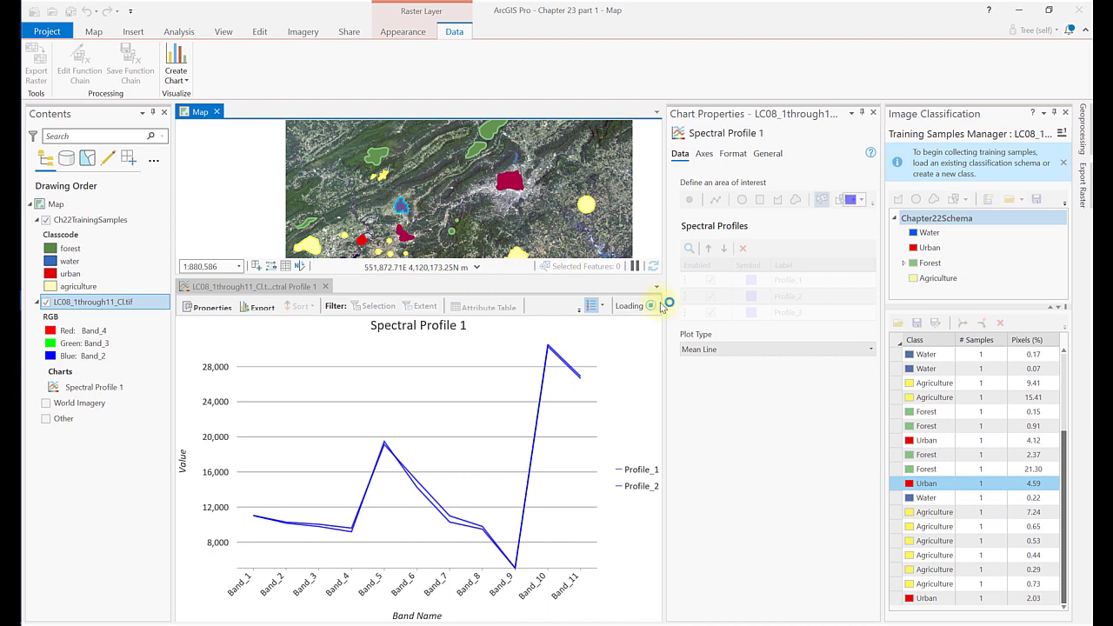
{"action": "left_click", "coordinate": [1008, 442]}
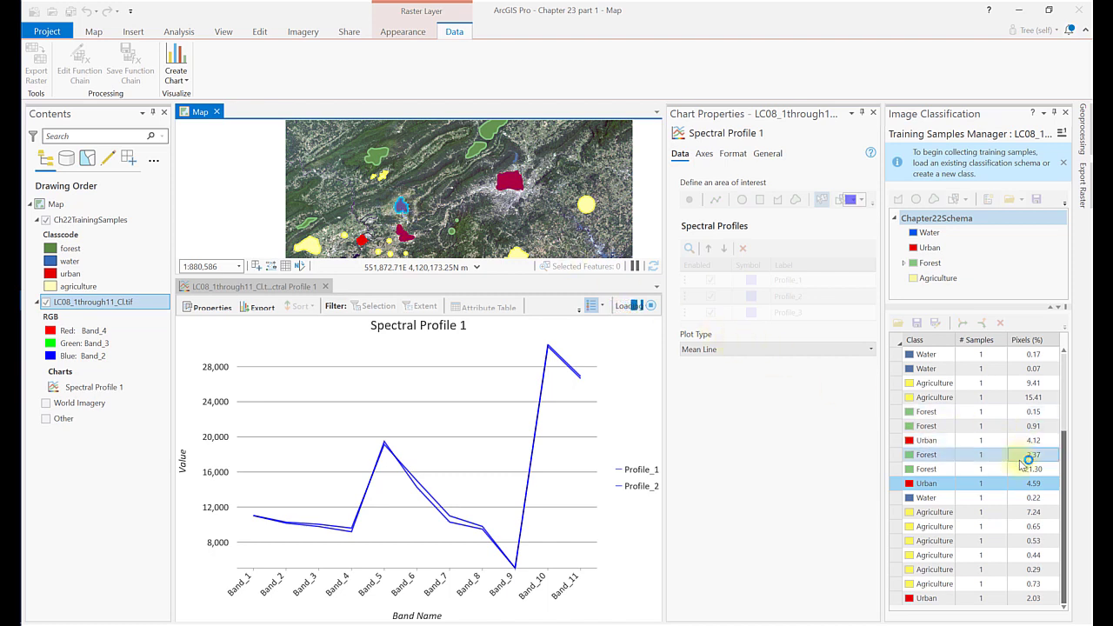
{"action": "left_click", "coordinate": [949, 600]}
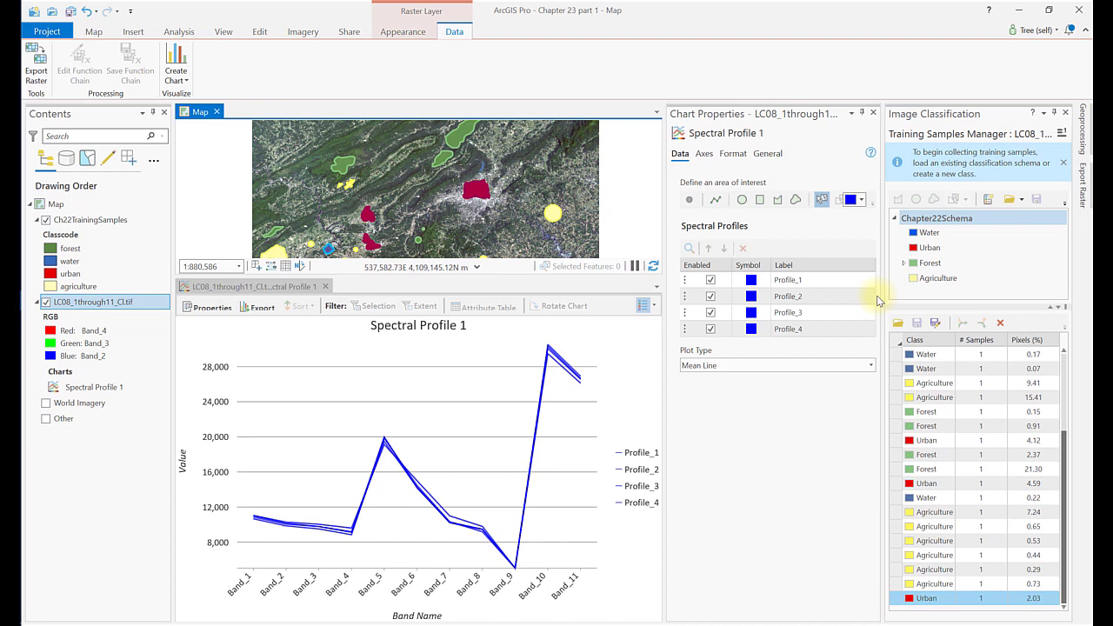
- Colour the Profile_1 line red and disable Profile_2 in the chart
{"action": "left_click", "coordinate": [751, 281]}
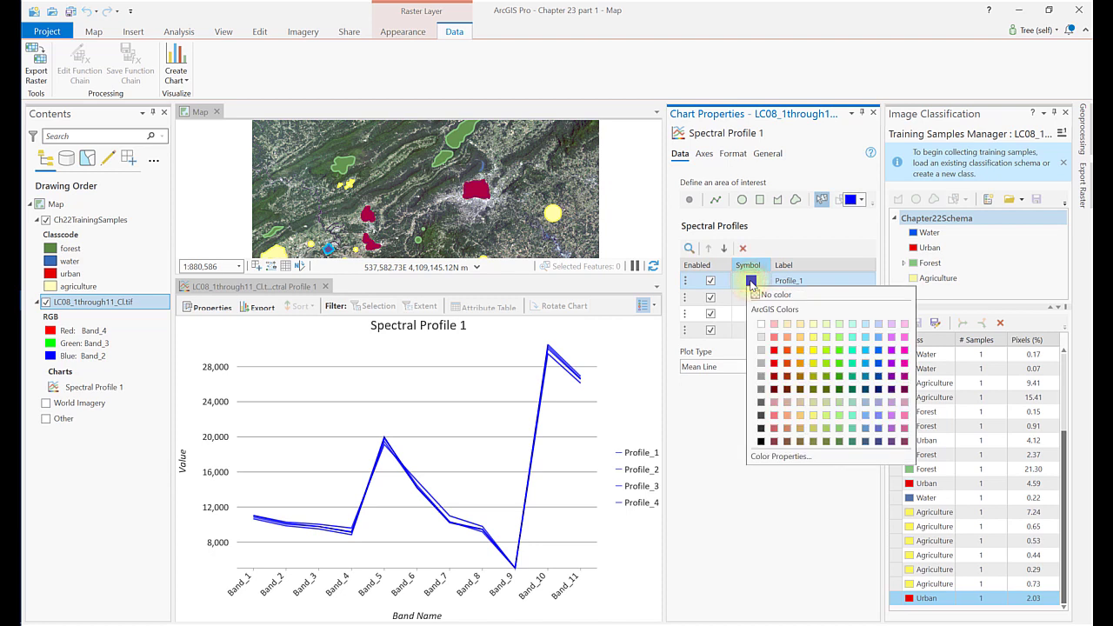
{"action": "left_click", "coordinate": [774, 351]}
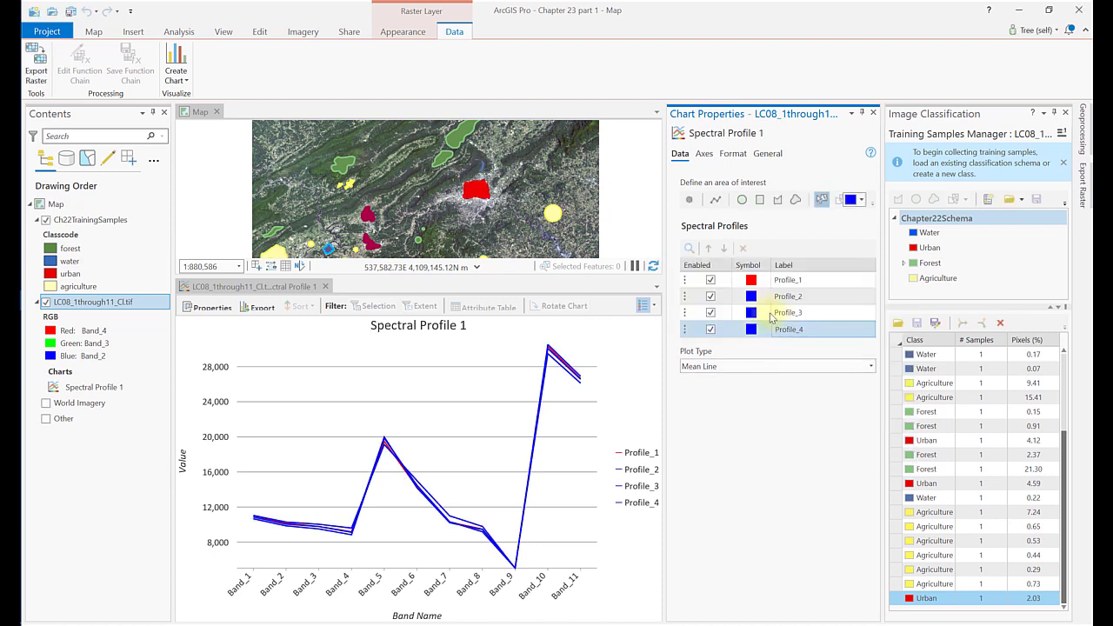
{"action": "left_click", "coordinate": [710, 298]}
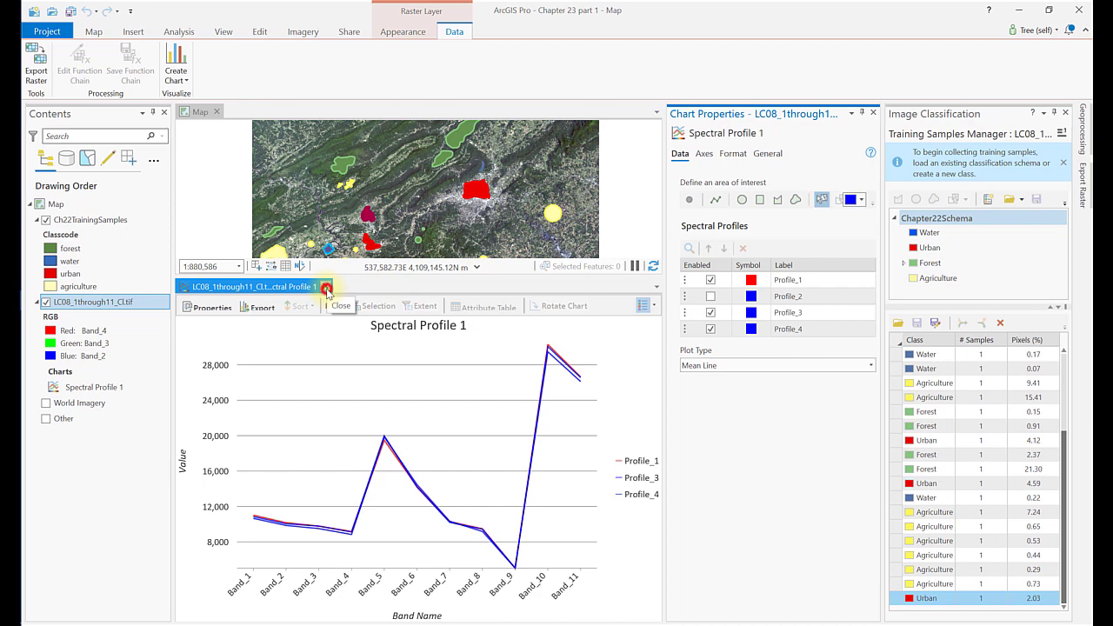
- Close Spectral Profile 1 and create a new Spectral Profile chart
{"action": "left_click", "coordinate": [325, 287]}
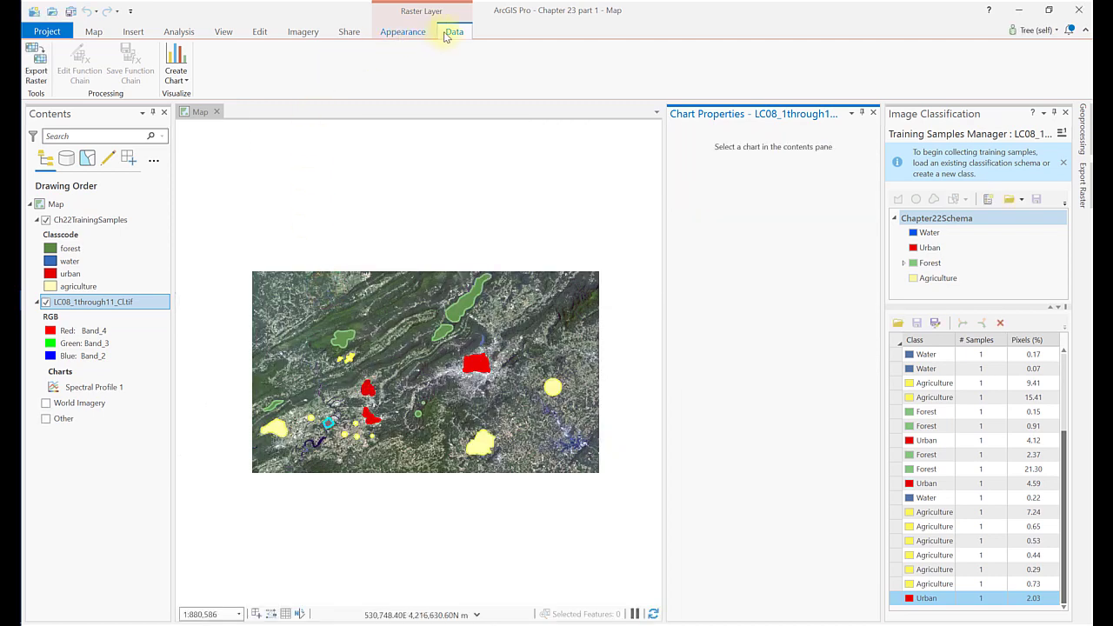
{"action": "left_click", "coordinate": [174, 74]}
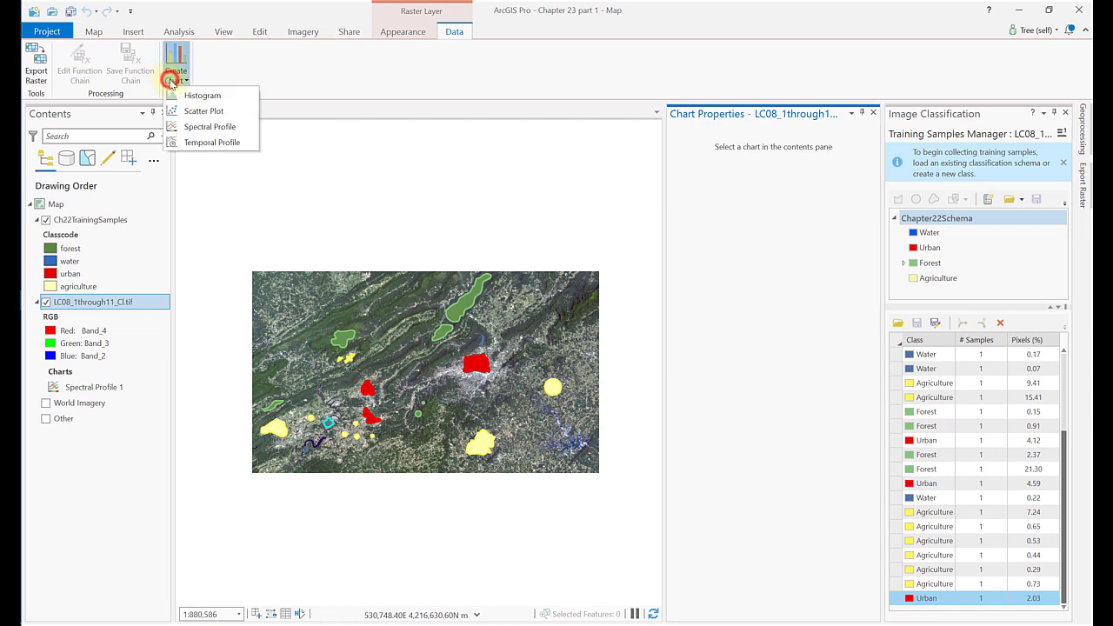
{"action": "left_click", "coordinate": [191, 126]}
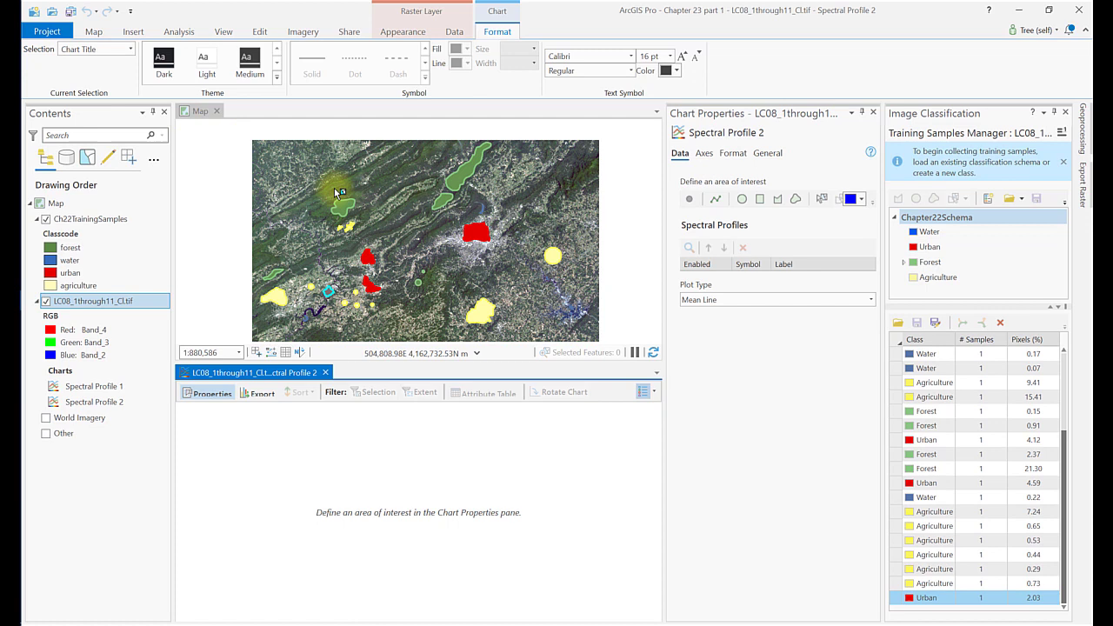
- Activate feature picking and select the first Water training sample in the manager
{"action": "left_click", "coordinate": [820, 199]}
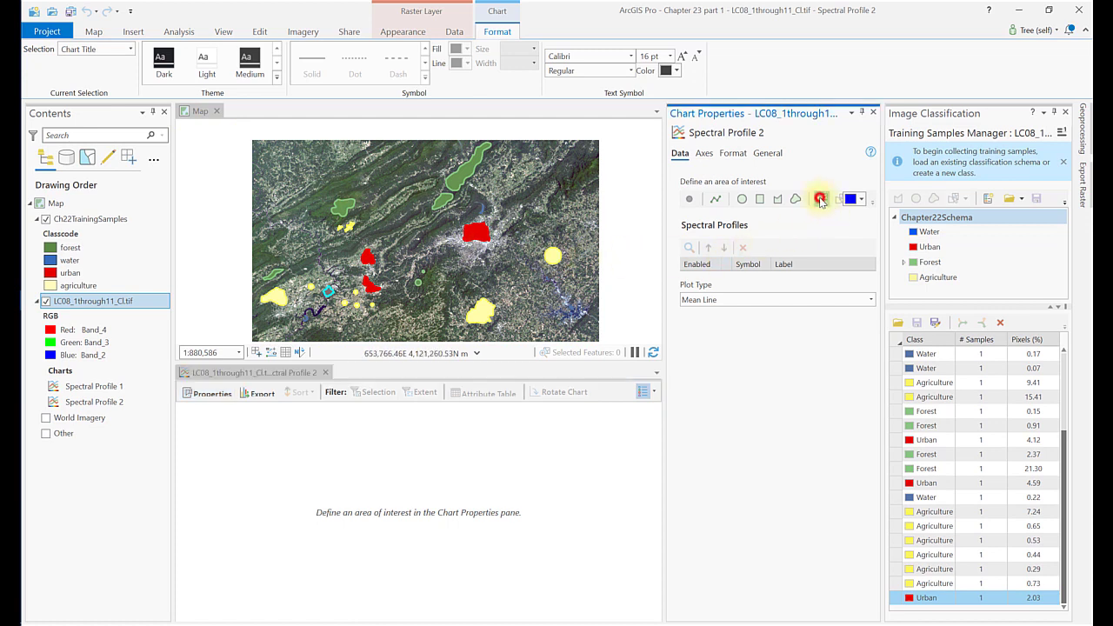
{"action": "left_click", "coordinate": [998, 440]}
{"action": "scroll", "coordinate": [999, 443], "scroll_direction": "up", "scroll_amount": 3}
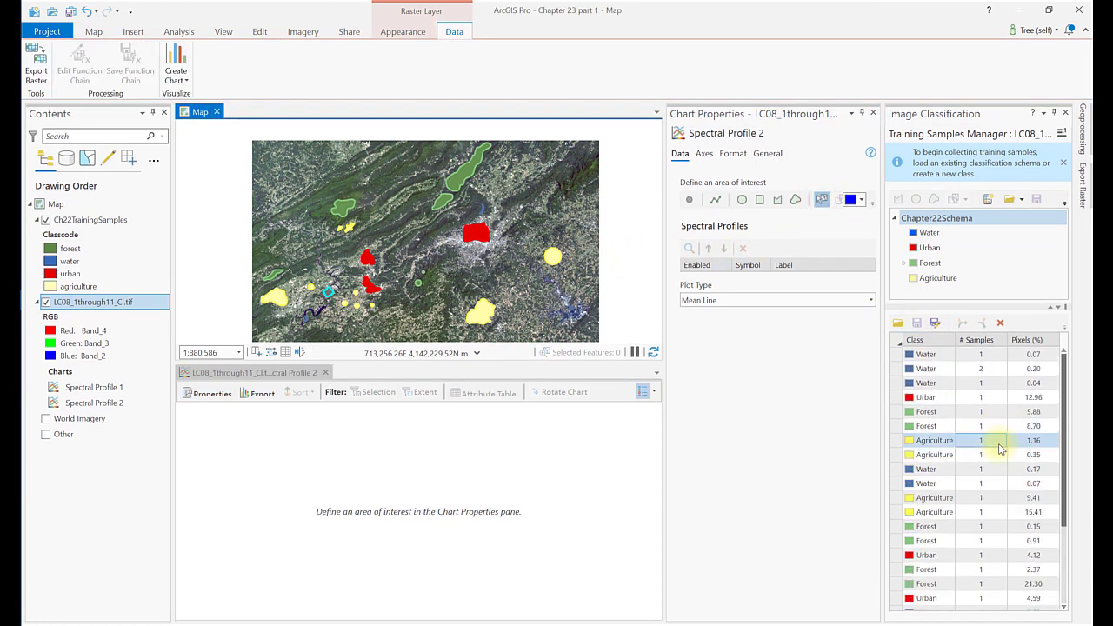
{"action": "left_click_drag", "start_coordinate": [999, 444], "coordinate": [933, 357]}
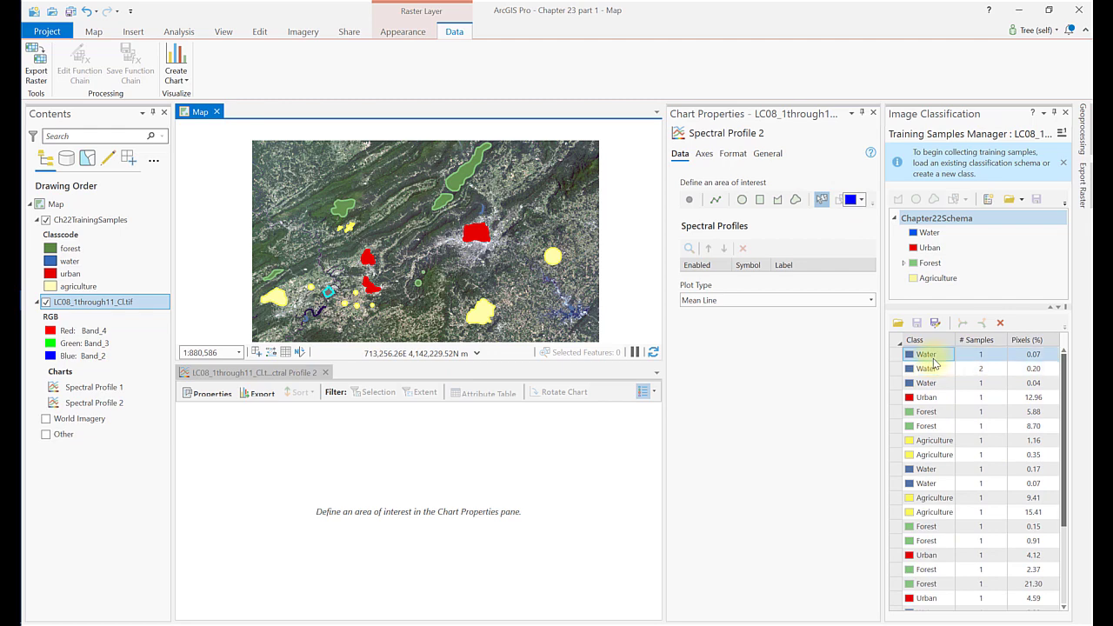
{"action": "left_click", "coordinate": [933, 360]}
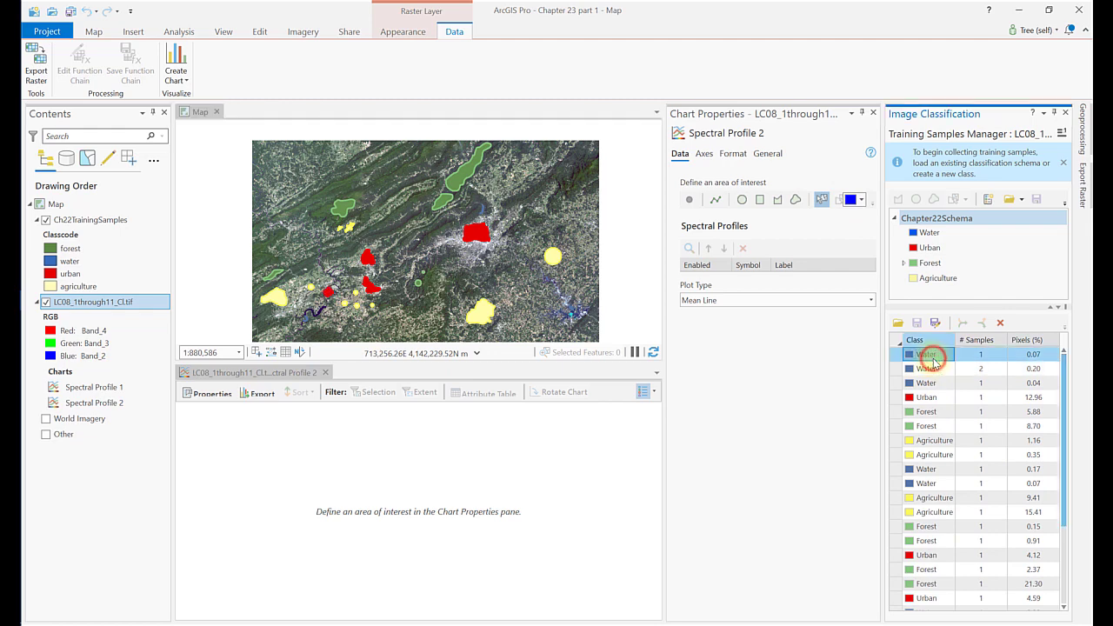
{"action": "scroll", "coordinate": [602, 311], "scroll_direction": "up", "scroll_amount": 2}
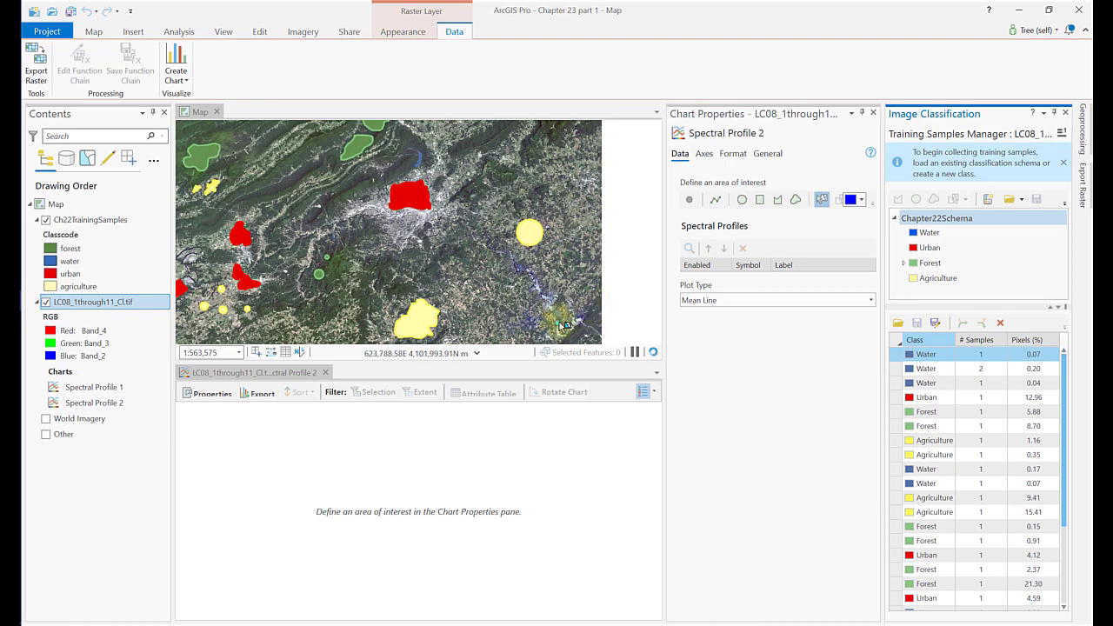
- Pick Water training sample areas on the map to add their spectral profiles to Spectral Profile 2
{"action": "left_click", "coordinate": [561, 326]}
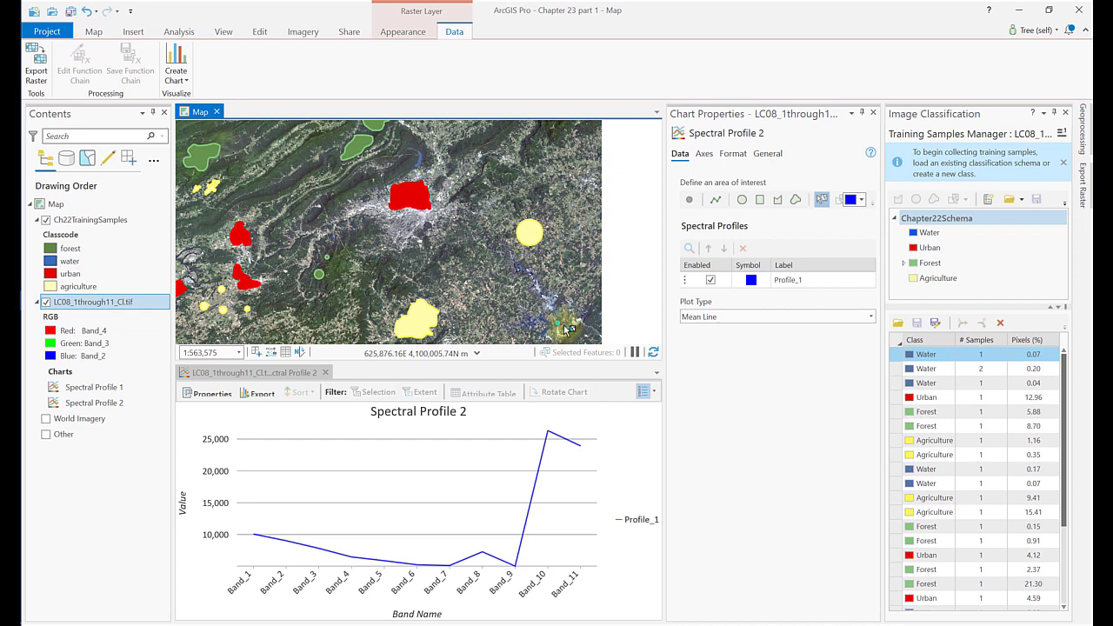
{"action": "key", "text": "Right"}
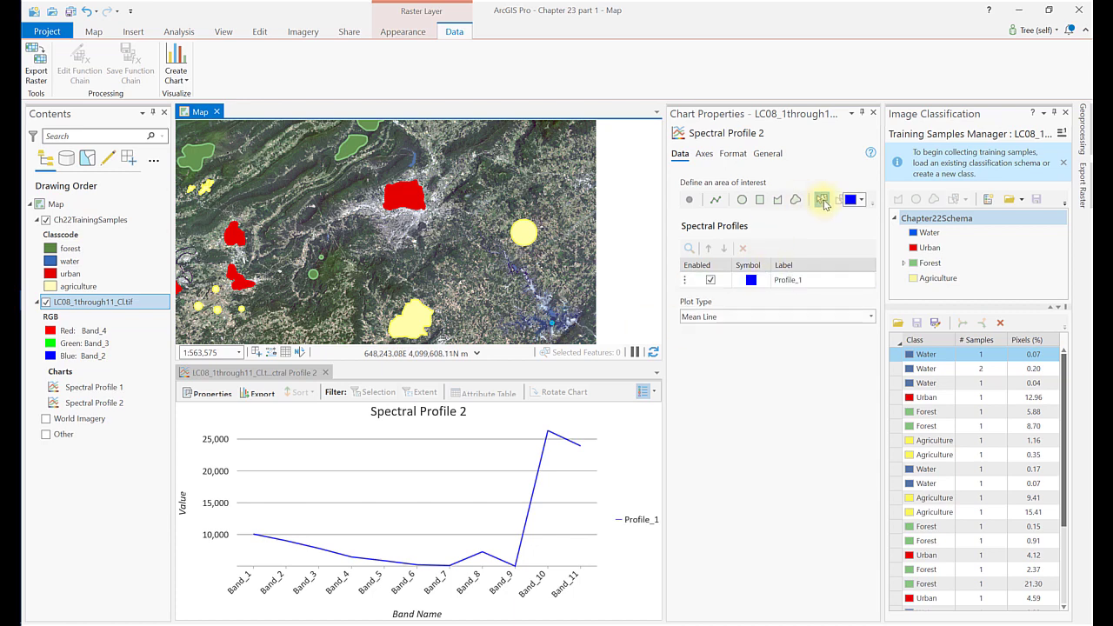
{"action": "left_click", "coordinate": [924, 369], "text": "ctrl"}
{"action": "left_click", "coordinate": [924, 368]}
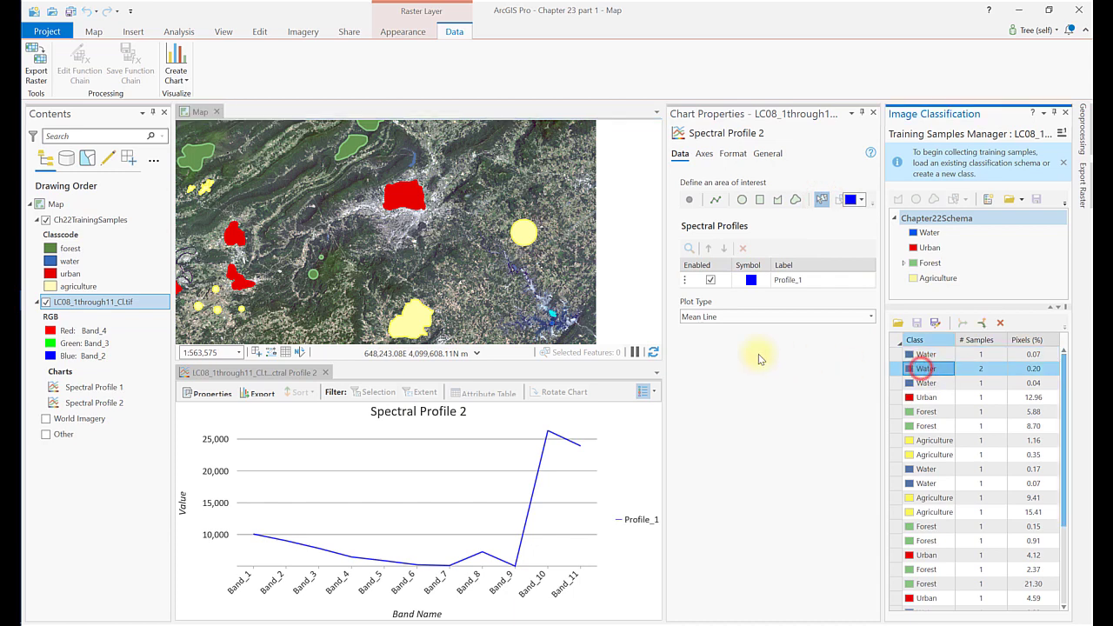
{"action": "scroll", "coordinate": [563, 310], "scroll_direction": "up", "scroll_amount": 3}
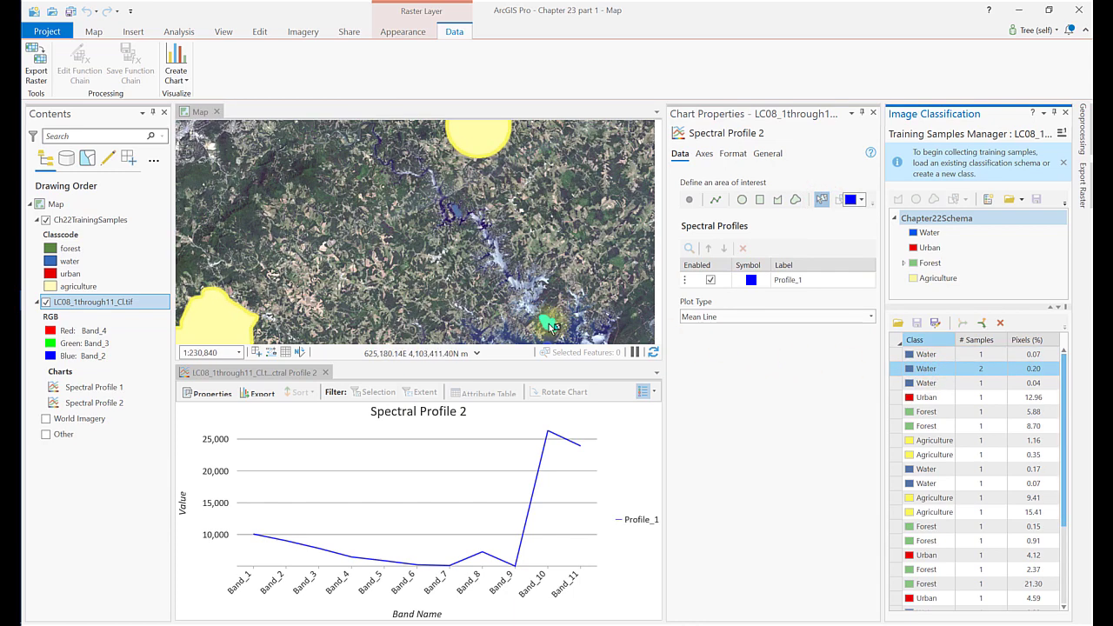
{"action": "double_click", "coordinate": [549, 326]}
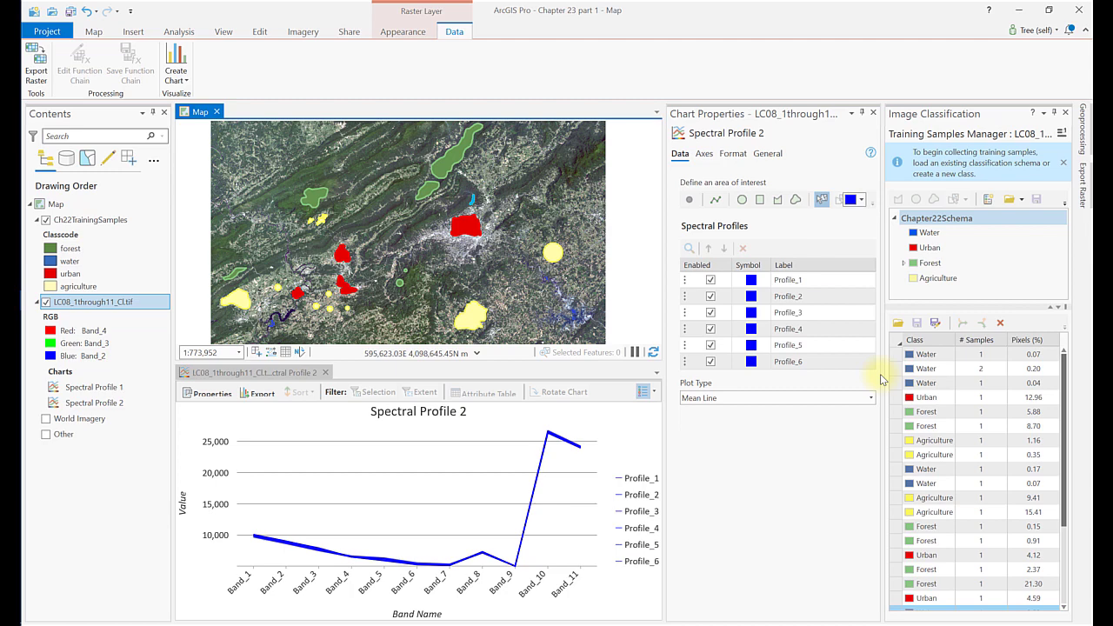
- Select every Water row in Training Samples Manager and collapse them into one 7-sample Water class
{"action": "left_click", "coordinate": [945, 355]}
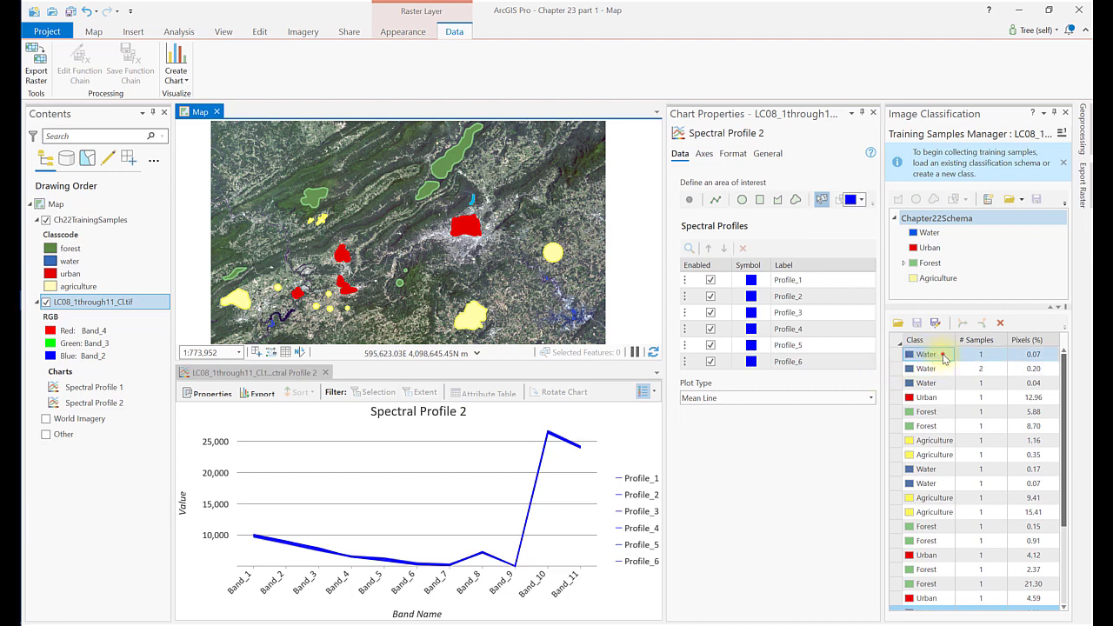
{"action": "left_click", "coordinate": [945, 355]}
{"action": "left_click", "coordinate": [942, 369], "text": "ctrl"}
{"action": "left_click", "coordinate": [941, 383], "text": "ctrl"}
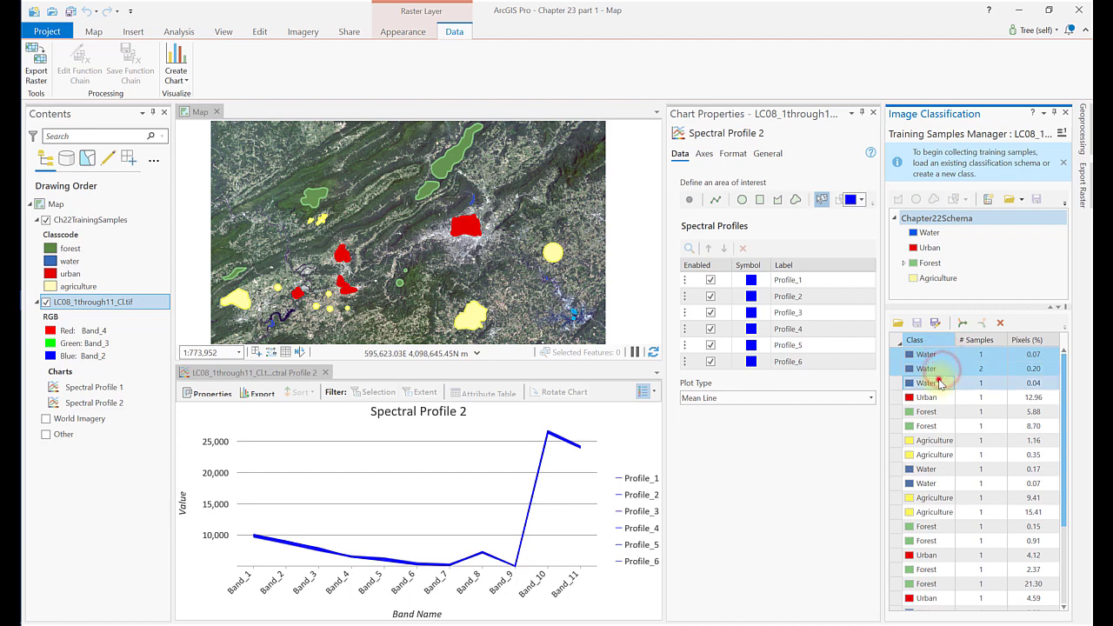
{"action": "left_click", "coordinate": [941, 469], "text": "ctrl"}
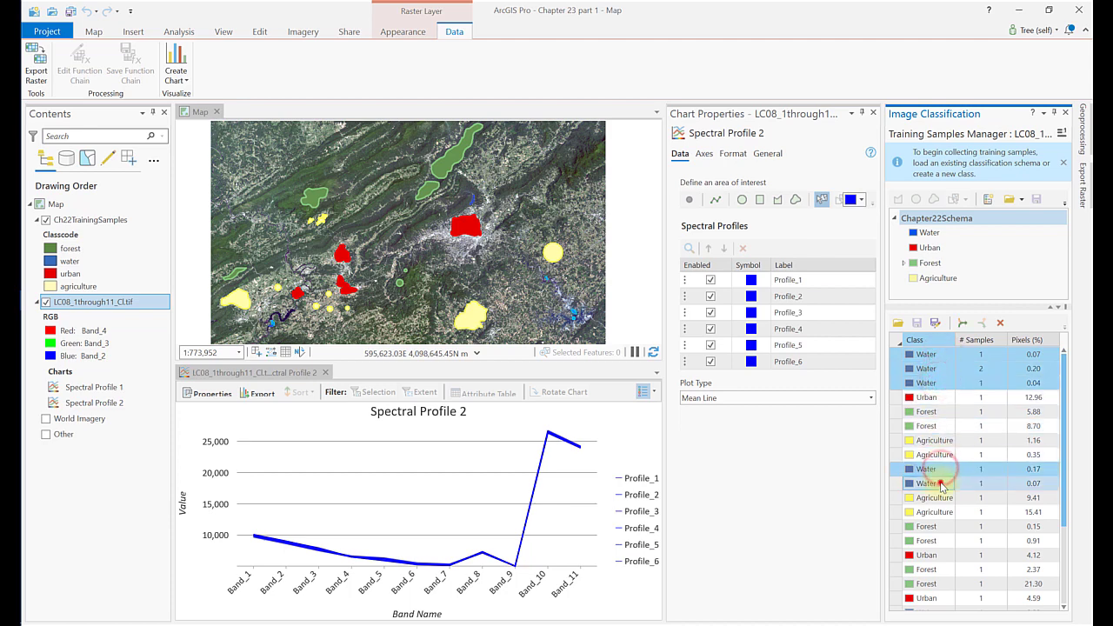
{"action": "left_click", "coordinate": [942, 483], "text": "ctrl"}
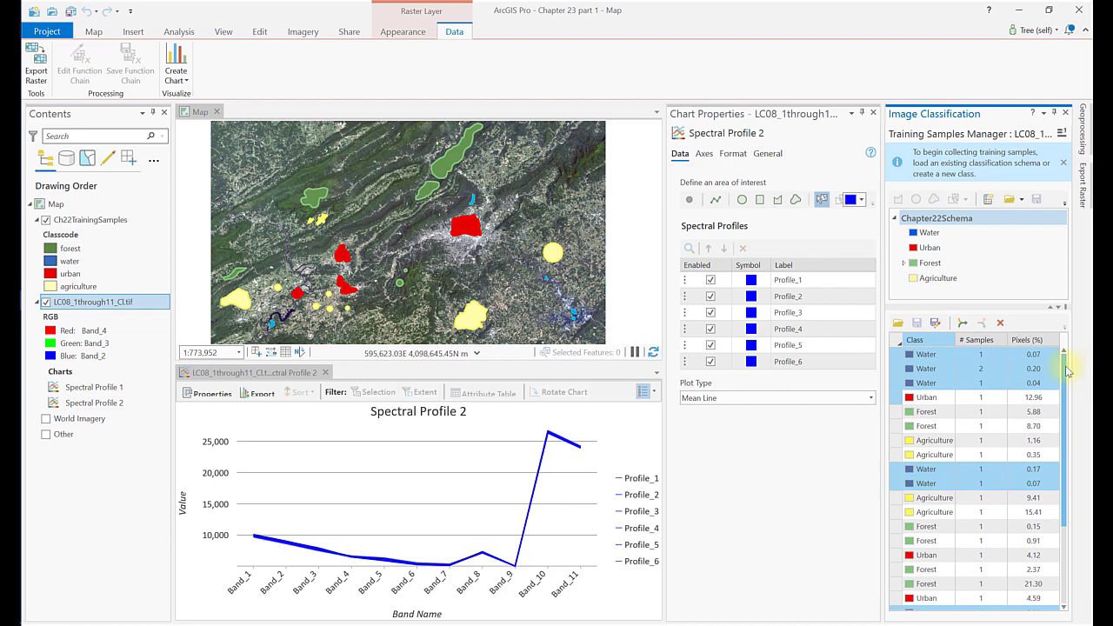
{"action": "left_click", "coordinate": [964, 326]}
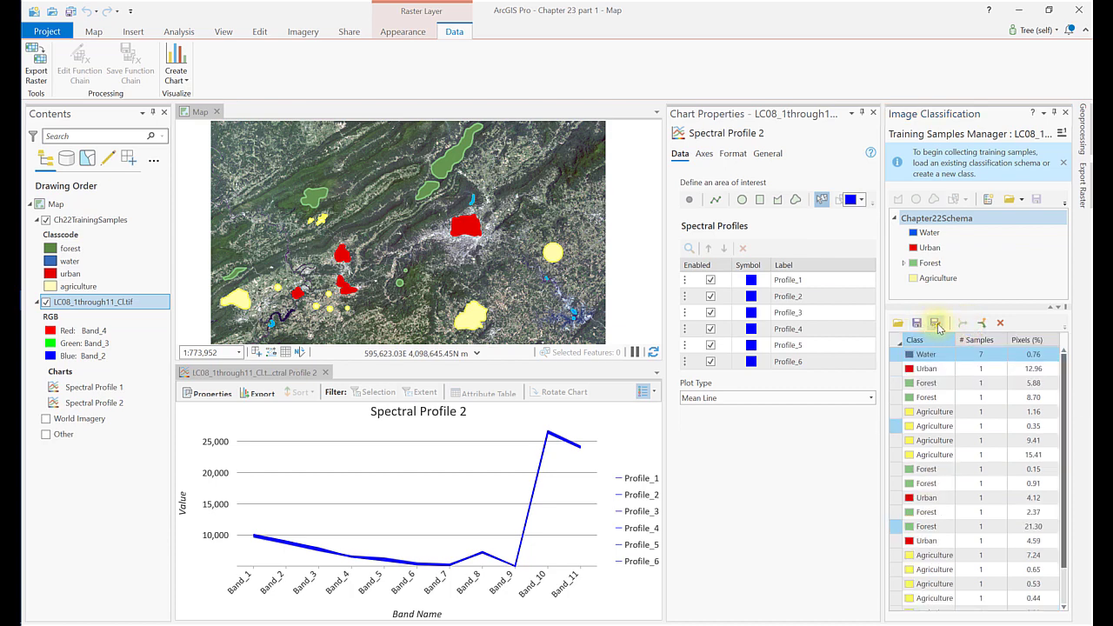
- Save the training samples as 'Chapter 23'
{"action": "left_click", "coordinate": [936, 324]}
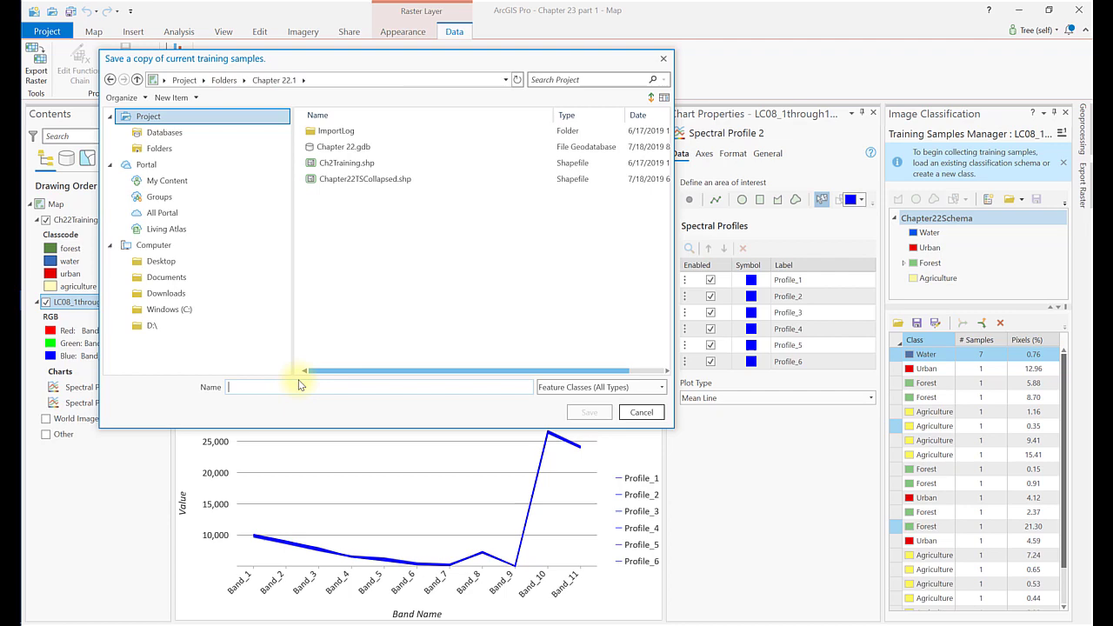
{"action": "type", "text": "Chapter 2"}
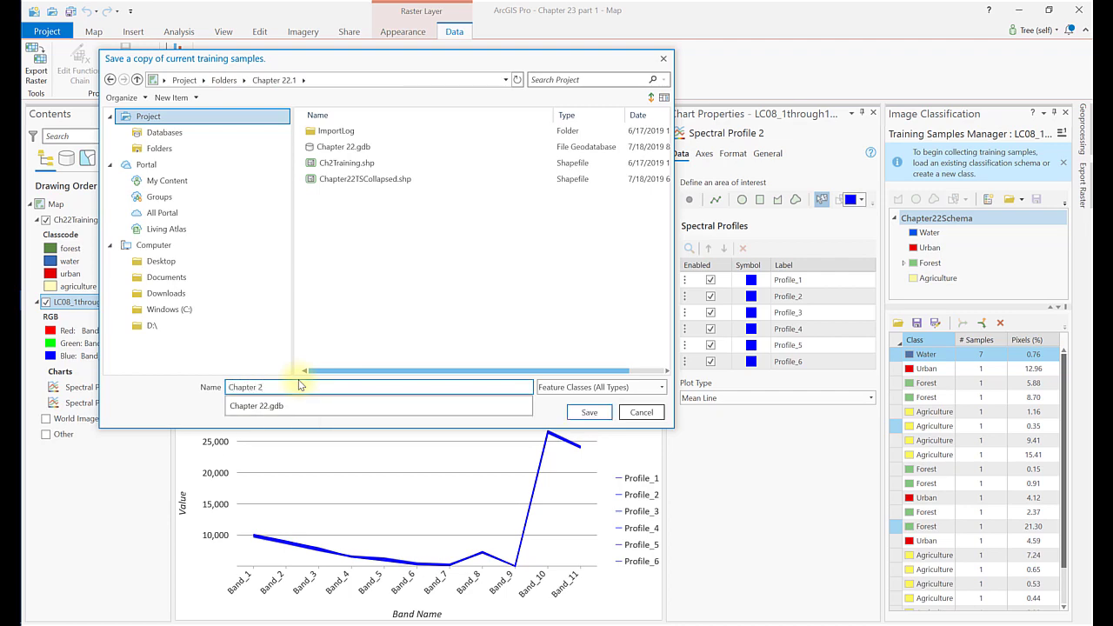
{"action": "type", "text": "3"}
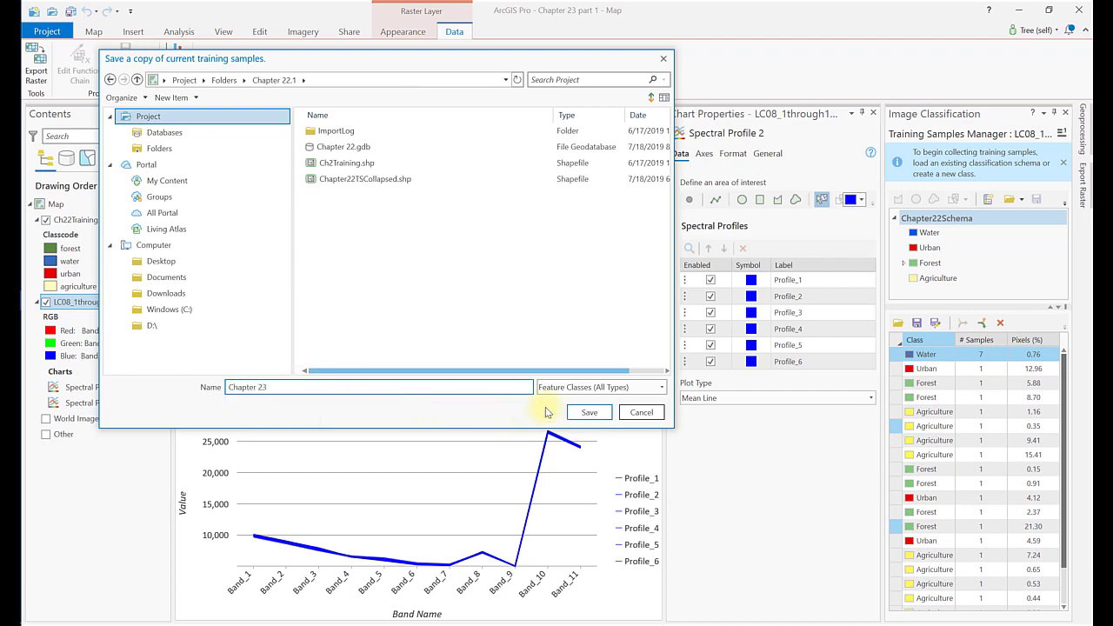
{"action": "left_click", "coordinate": [642, 413]}
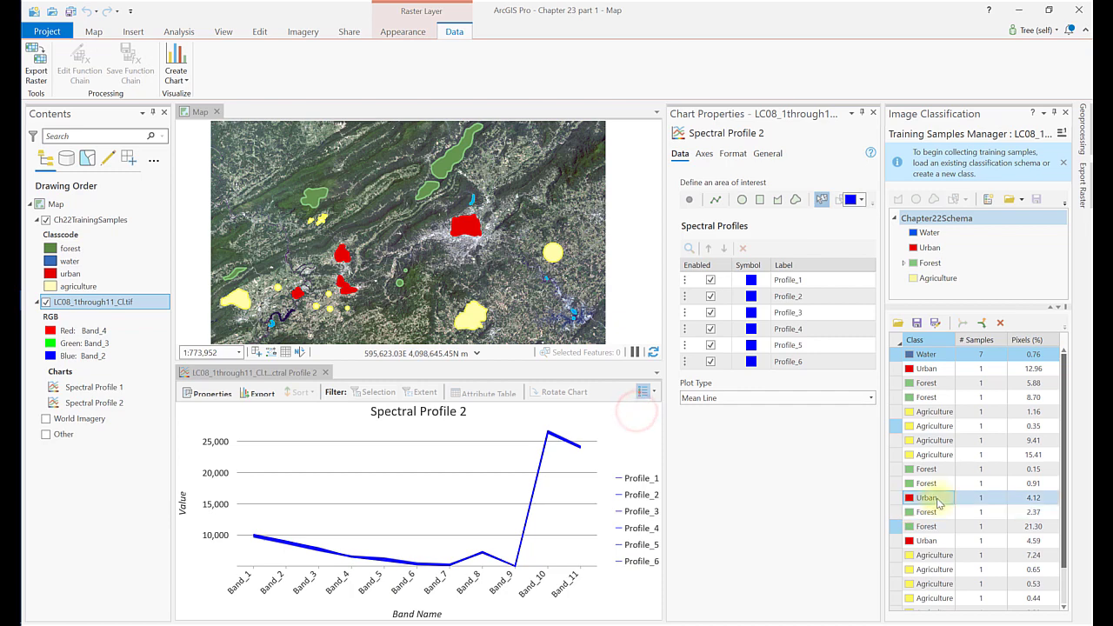
- Close the Spectral Profile 2 chart and create a new Spectral Profile 3 chart
{"action": "left_click", "coordinate": [324, 373]}
{"action": "left_click", "coordinate": [176, 76]}
{"action": "left_click", "coordinate": [209, 127]}
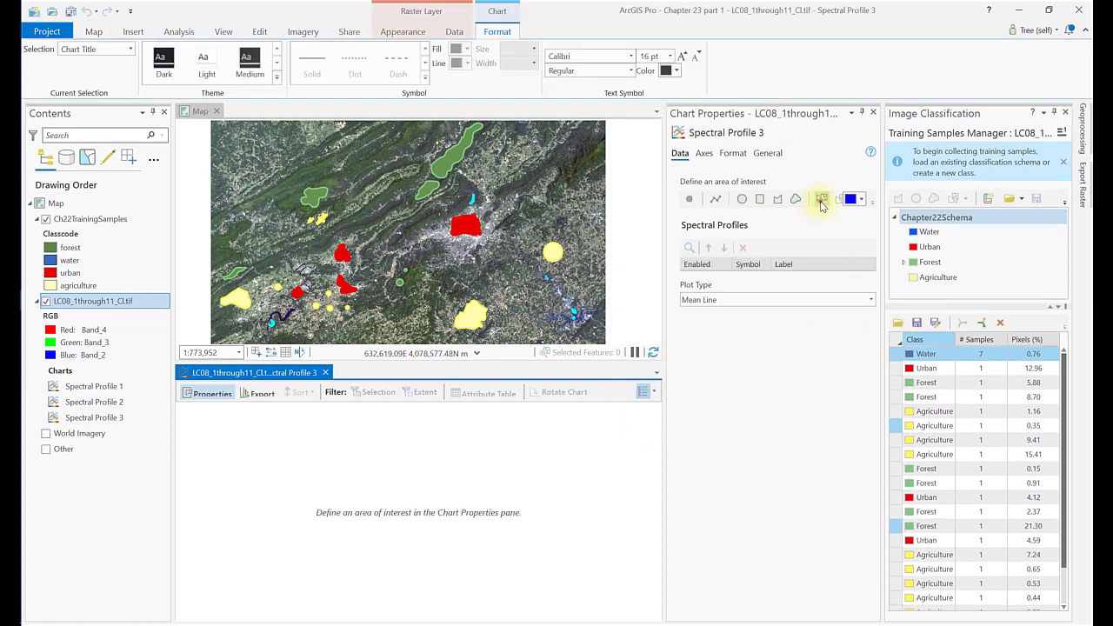
- Add Forest training sample polygons as profiles using the area-of-interest picker
{"action": "left_click", "coordinate": [820, 199]}
{"action": "left_click", "coordinate": [925, 383]}
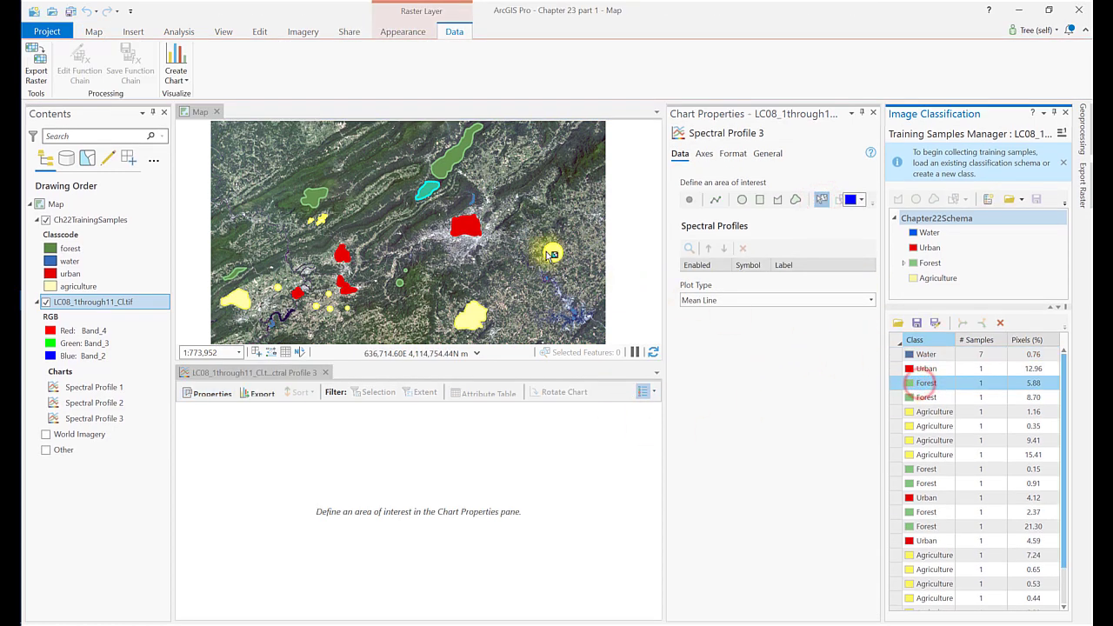
{"action": "left_click", "coordinate": [432, 196]}
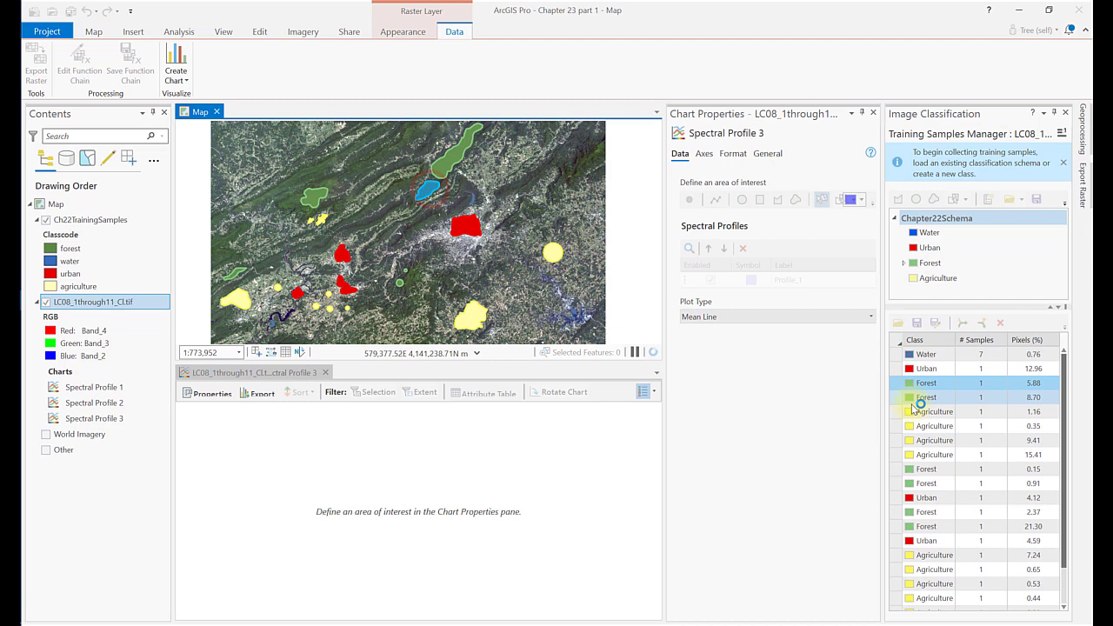
{"action": "scroll", "coordinate": [920, 392], "scroll_direction": "down", "scroll_amount": 1}
{"action": "left_click", "coordinate": [890, 472]}
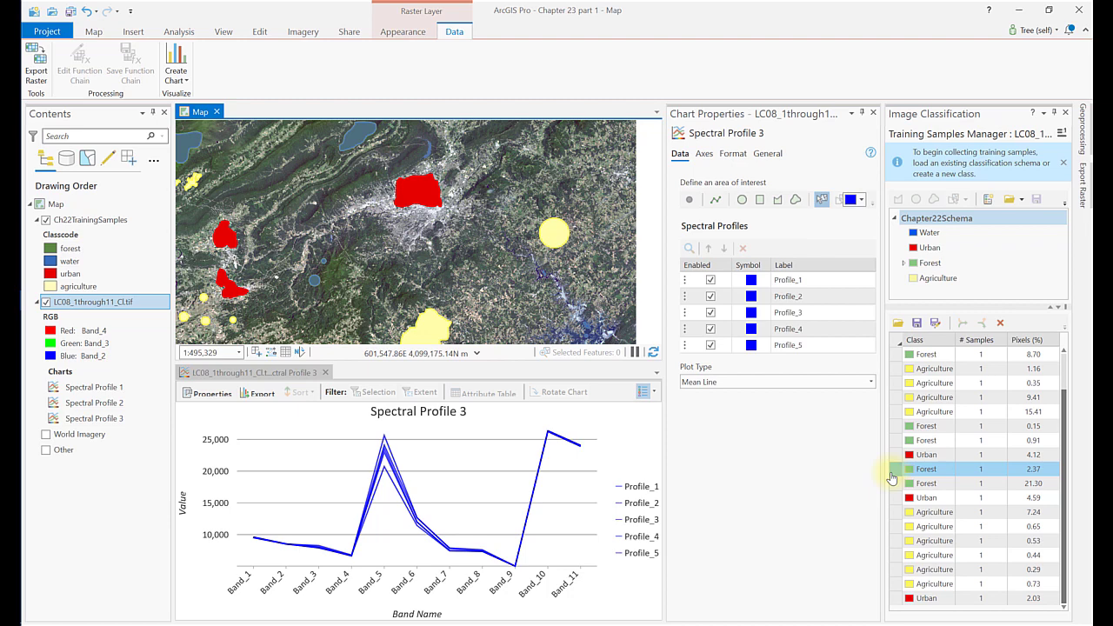
- Select Agriculture training samples and add their polygons as profiles on Spectral Profile 4
{"action": "left_click", "coordinate": [924, 513]}
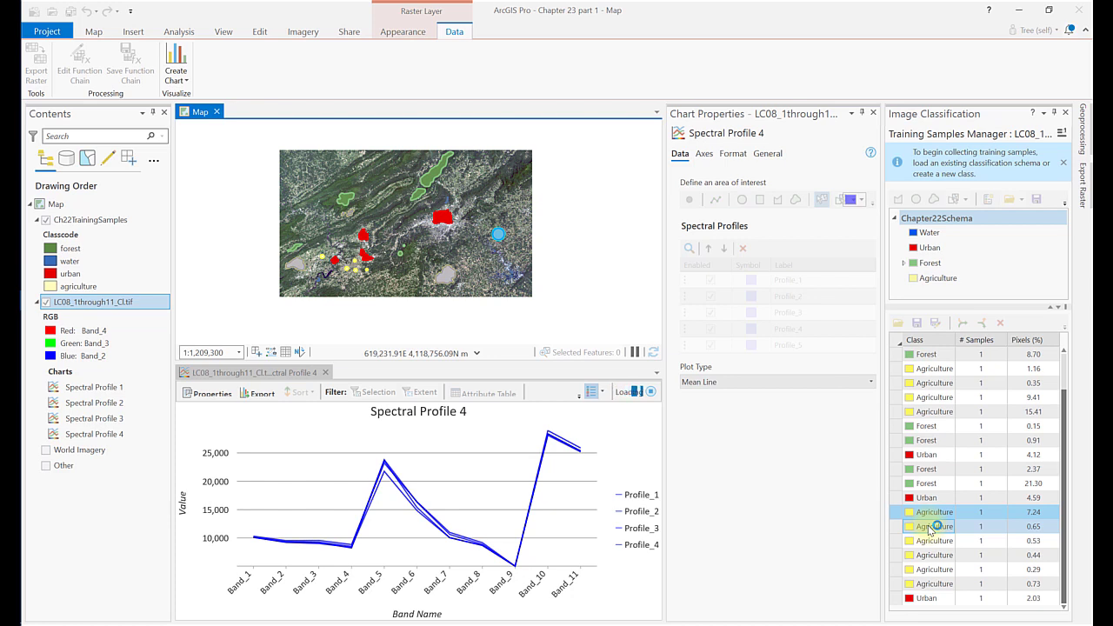
{"action": "left_click", "coordinate": [931, 526]}
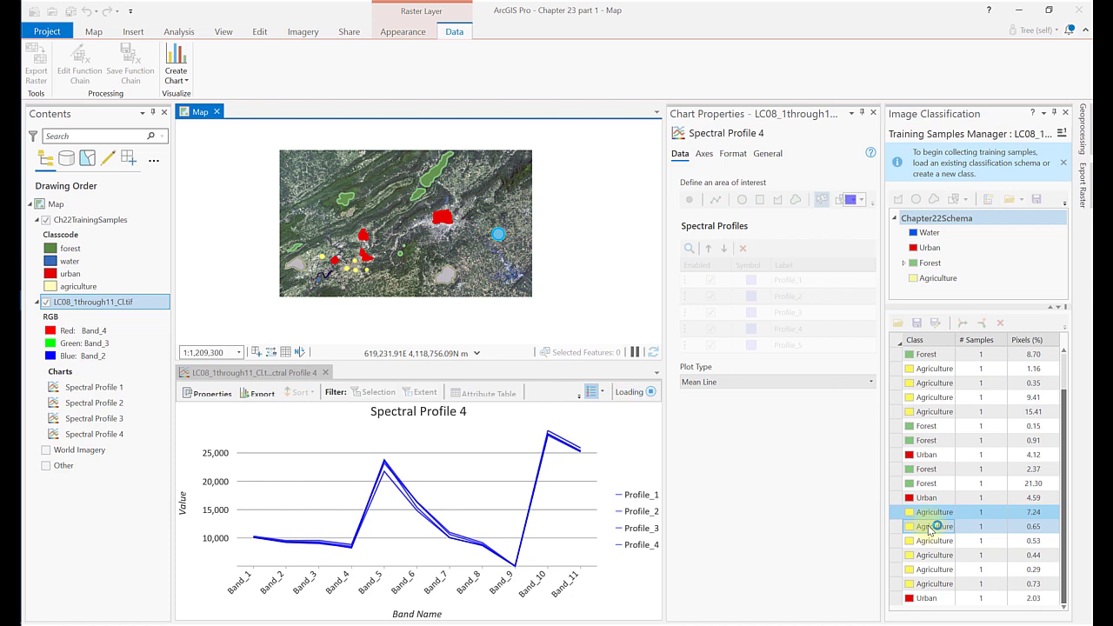
{"action": "left_click", "coordinate": [351, 271]}
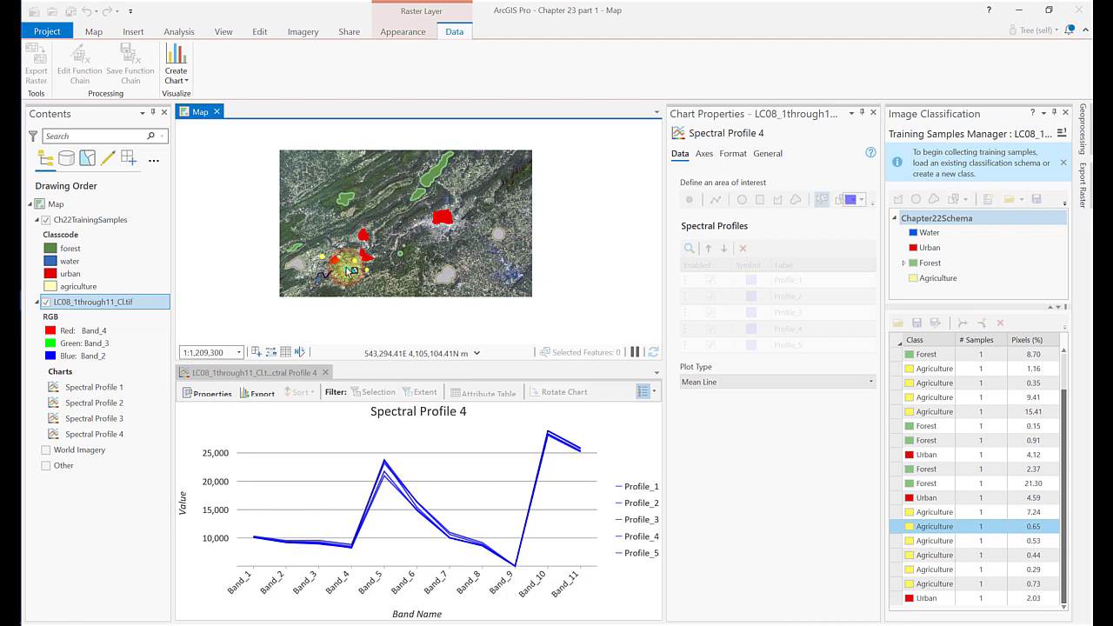